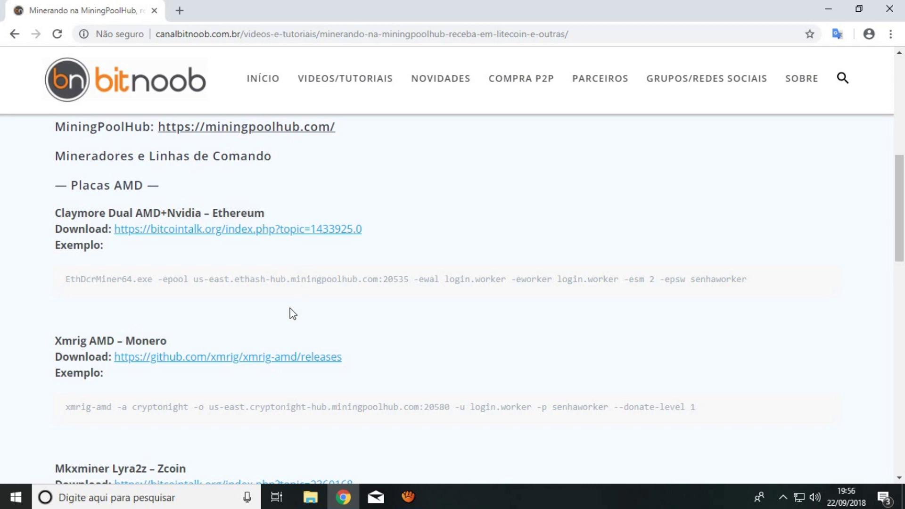
- Review the miner downloads and example command lines for AMD cards, Nvidia cards and CPUs in the tutorial article
{"action": "scroll", "coordinate": [142, 329], "scroll_direction": "down", "scroll_amount": 3}
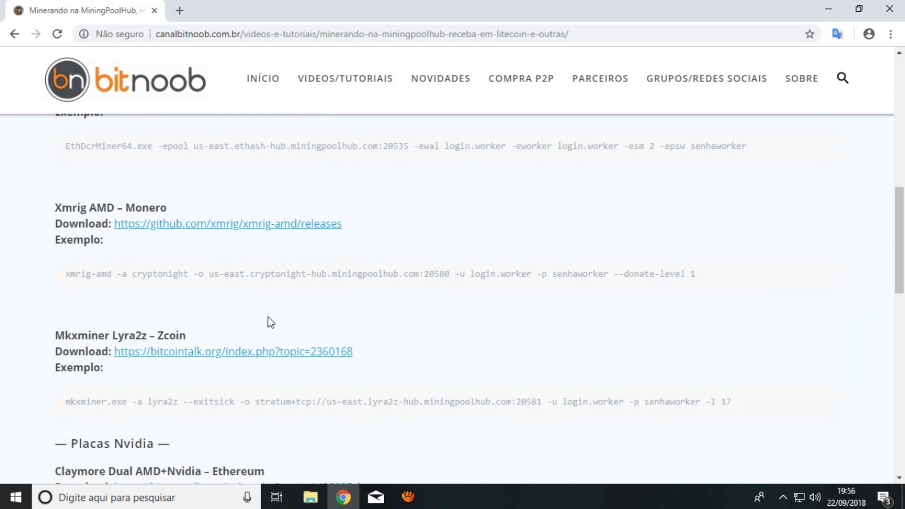
{"action": "scroll", "coordinate": [253, 330], "scroll_direction": "down", "scroll_amount": 7}
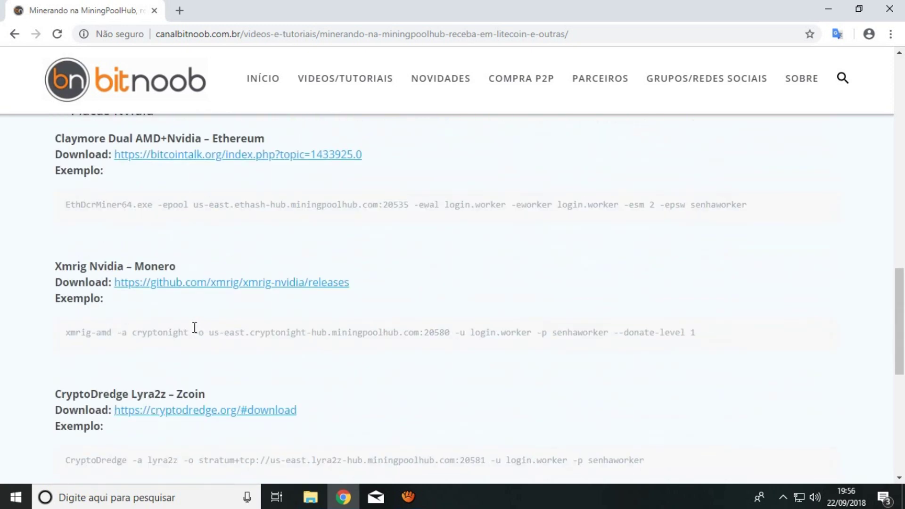
{"action": "scroll", "coordinate": [205, 342], "scroll_direction": "down", "scroll_amount": 9}
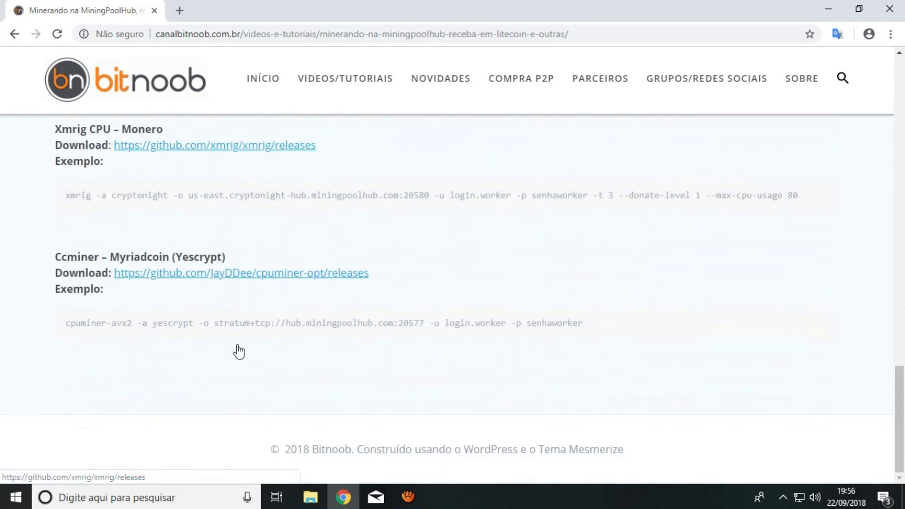
{"action": "scroll", "coordinate": [120, 302], "scroll_direction": "up", "scroll_amount": 1}
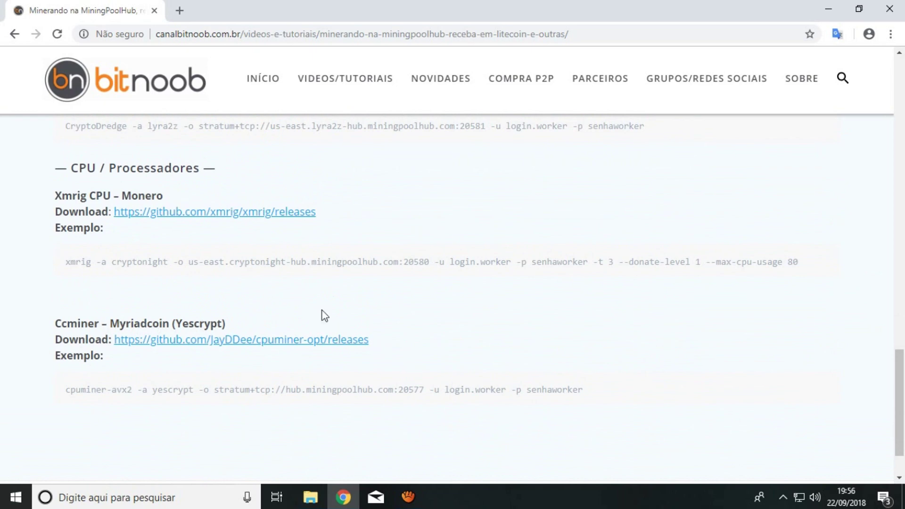
{"action": "scroll", "coordinate": [333, 322], "scroll_direction": "up", "scroll_amount": 4}
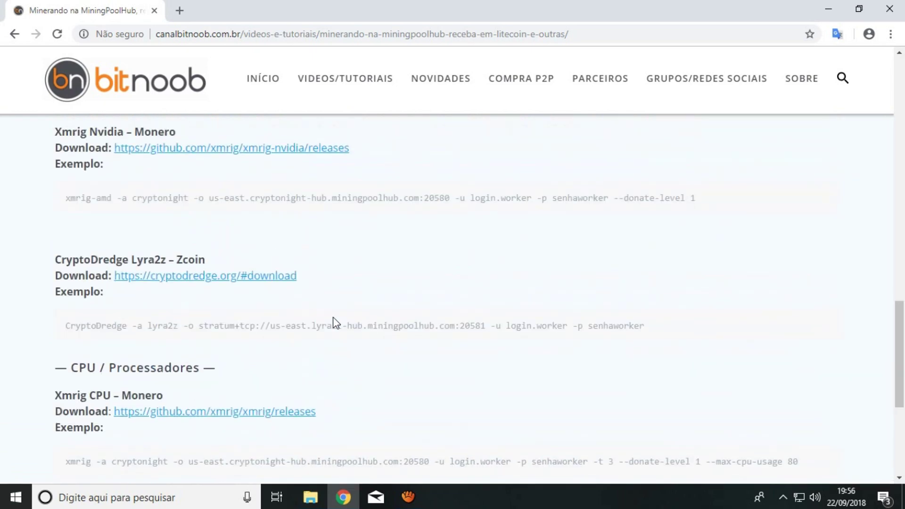
{"action": "scroll", "coordinate": [333, 321], "scroll_direction": "up", "scroll_amount": 20}
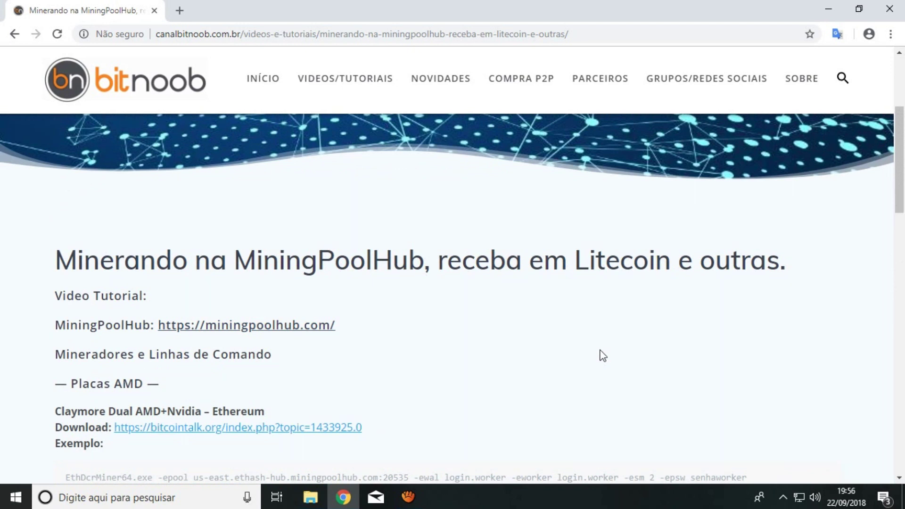
- Open the MiningPoolHub website from the article's link, and return to the article's Claymore Ethereum command-line example
{"action": "left_click", "coordinate": [304, 331]}
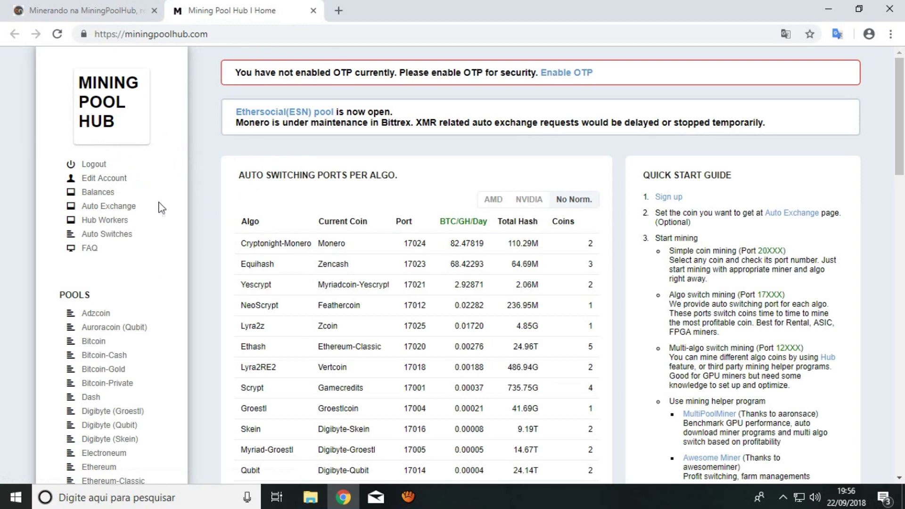
{"action": "left_click", "coordinate": [124, 14]}
{"action": "scroll", "coordinate": [235, 316], "scroll_direction": "down", "scroll_amount": 3}
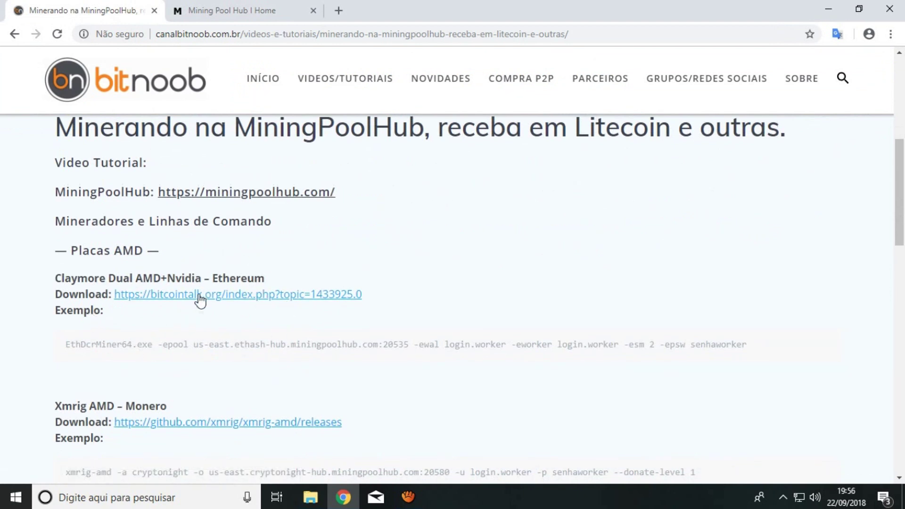
- Open the Workers page of the Ethereum pool on Mining Pool Hub
{"action": "left_click", "coordinate": [248, 10]}
{"action": "scroll", "coordinate": [111, 330], "scroll_direction": "down", "scroll_amount": 3}
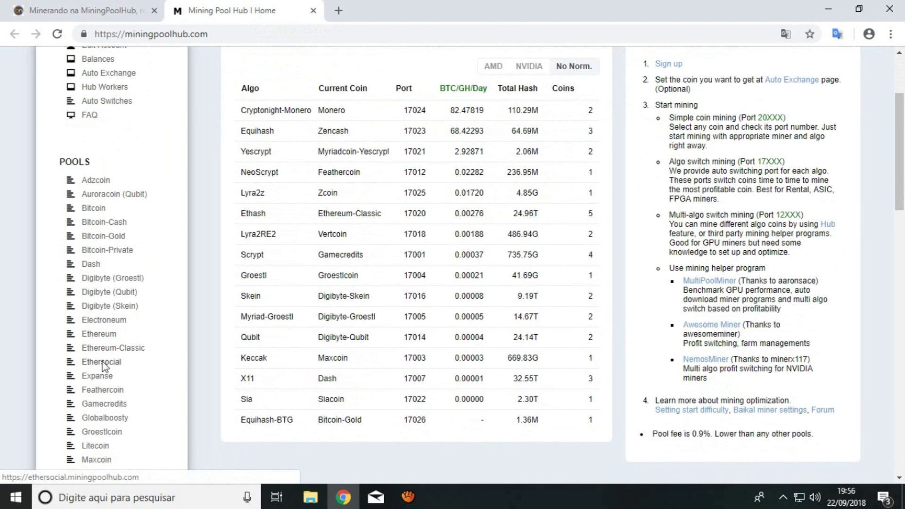
{"action": "left_click", "coordinate": [103, 335]}
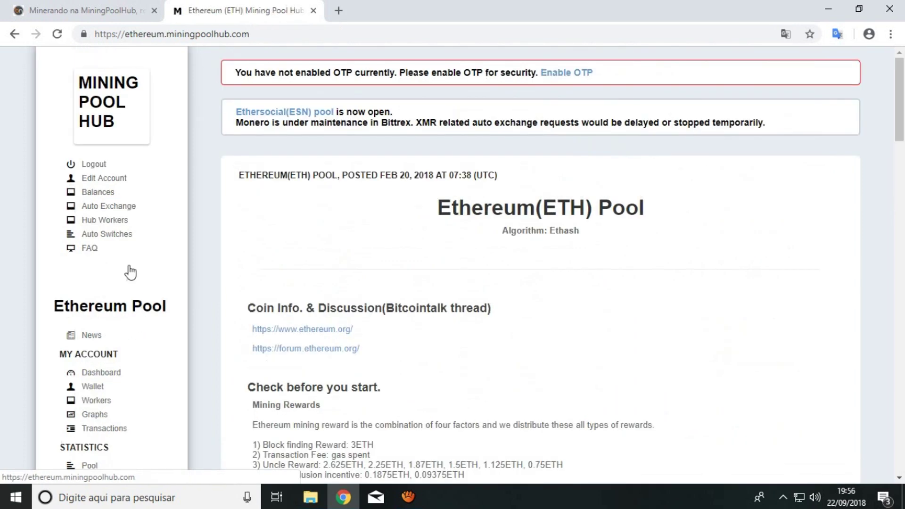
{"action": "left_click", "coordinate": [97, 404]}
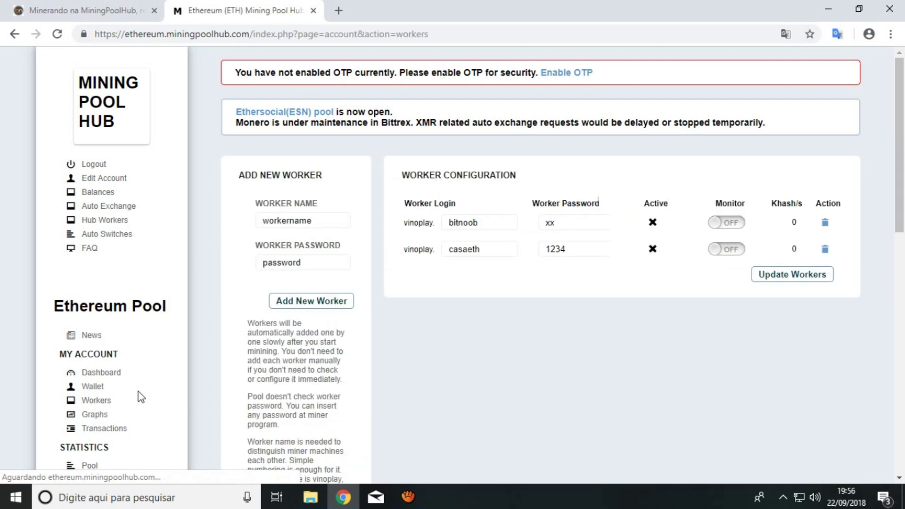
- Examine the worker name and worker password fields of the form for adding a new worker
{"action": "double_click", "coordinate": [297, 226]}
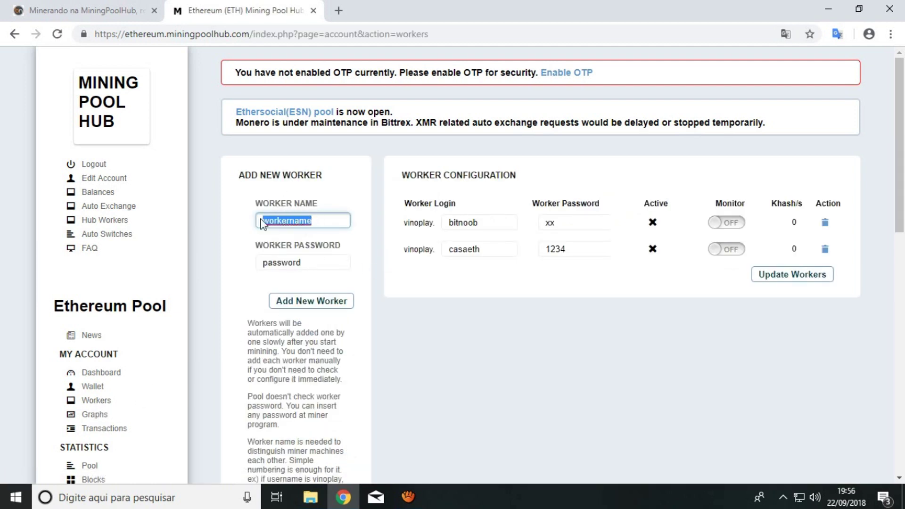
{"action": "left_click", "coordinate": [293, 262]}
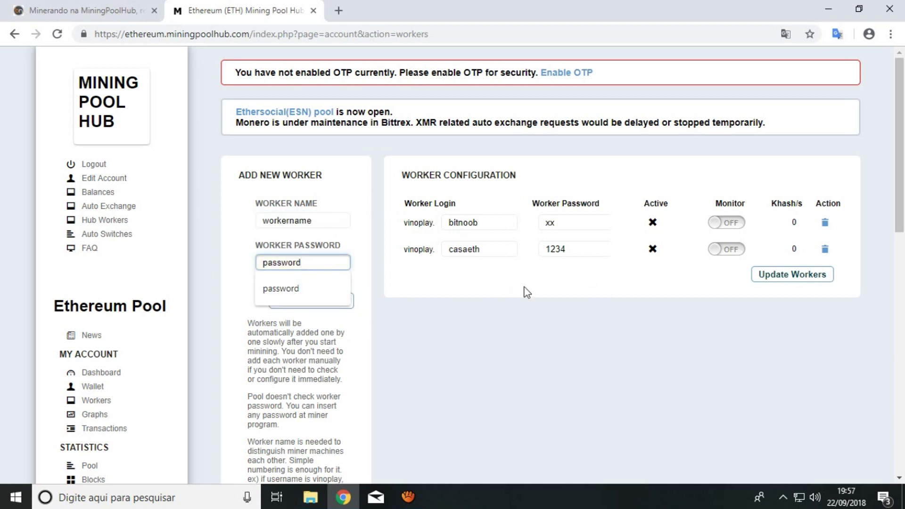
{"action": "left_click", "coordinate": [498, 344]}
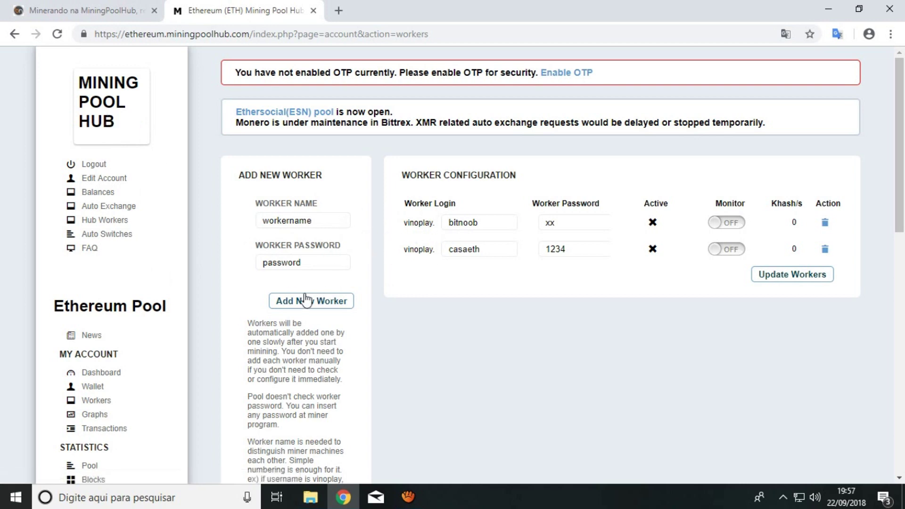
- Return to the Mining Pool Hub home page and look through its list of coin pools
{"action": "left_click", "coordinate": [125, 137]}
{"action": "scroll", "coordinate": [121, 343], "scroll_direction": "down", "scroll_amount": 3}
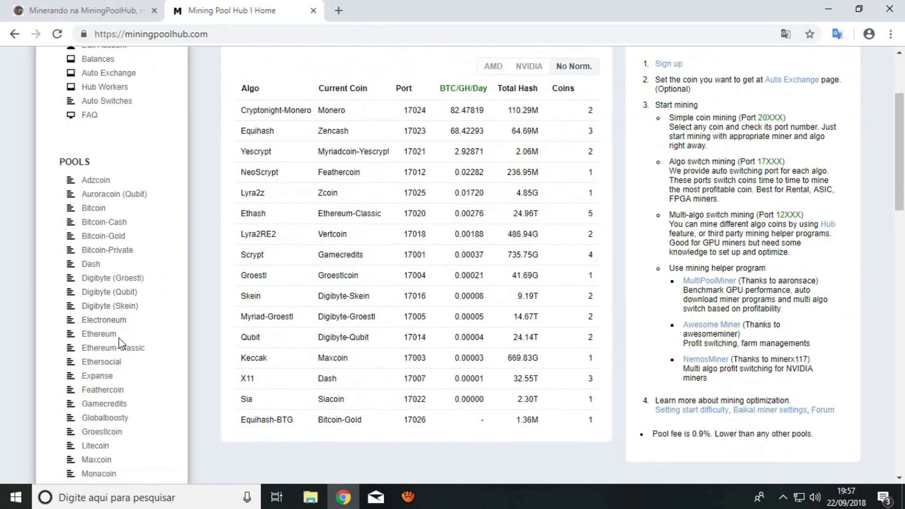
{"action": "scroll", "coordinate": [106, 383], "scroll_direction": "down", "scroll_amount": 3}
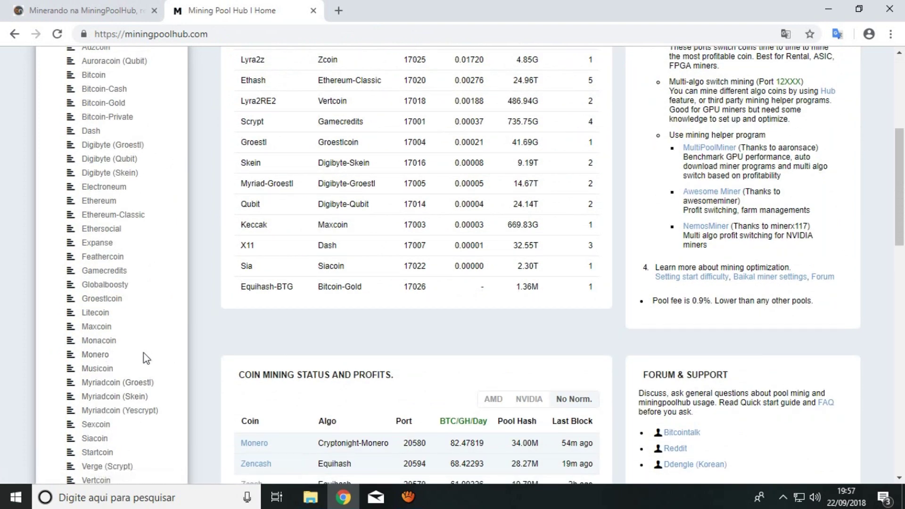
{"action": "scroll", "coordinate": [146, 354], "scroll_direction": "down", "scroll_amount": 3}
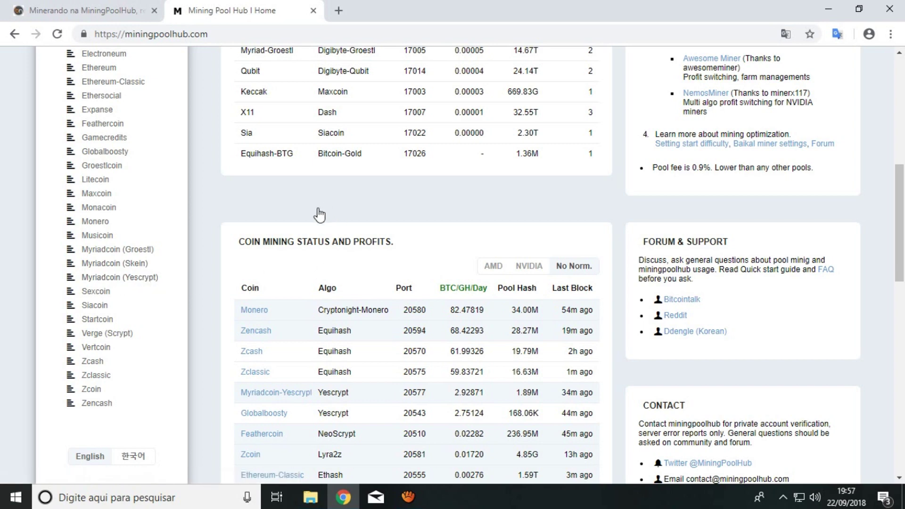
{"action": "scroll", "coordinate": [128, 358], "scroll_direction": "up", "scroll_amount": 7}
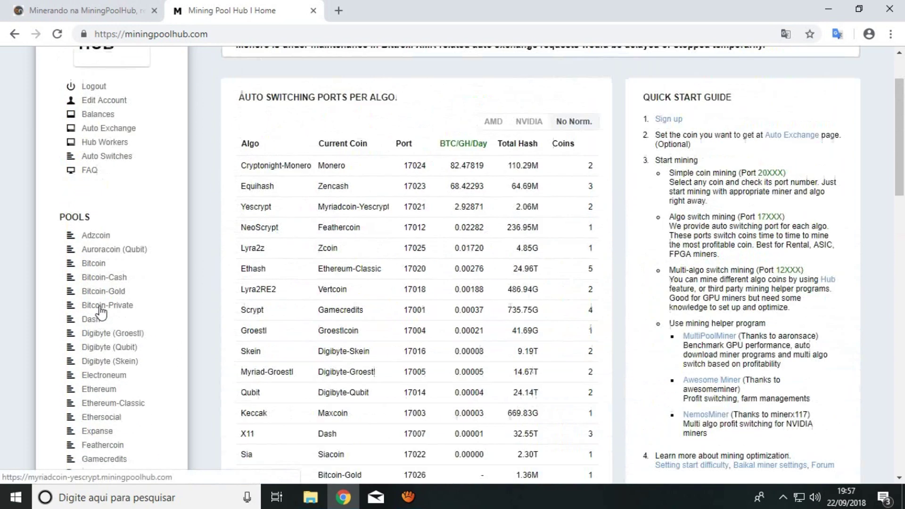
{"action": "scroll", "coordinate": [104, 338], "scroll_direction": "down", "scroll_amount": 1}
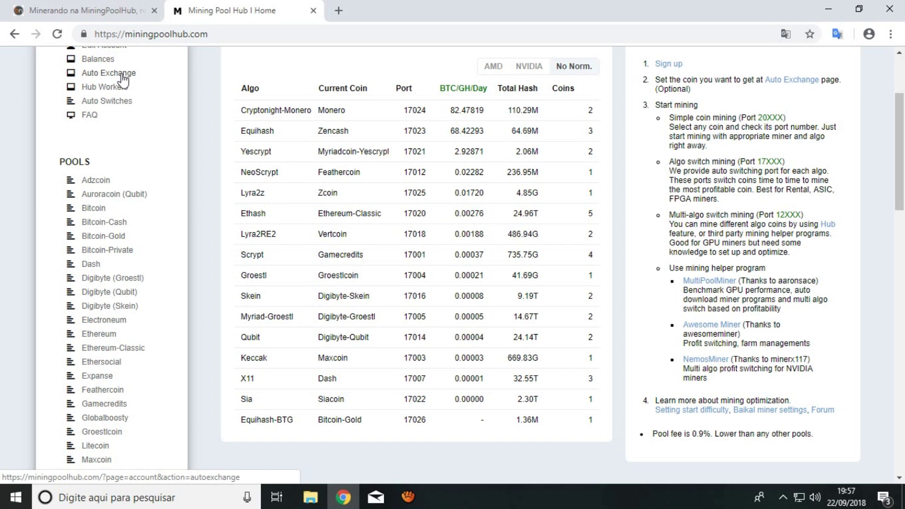
- Check the title banner of the Bitnoob tutorial article, and return to the Mining Pool Hub page
{"action": "left_click", "coordinate": [85, 10]}
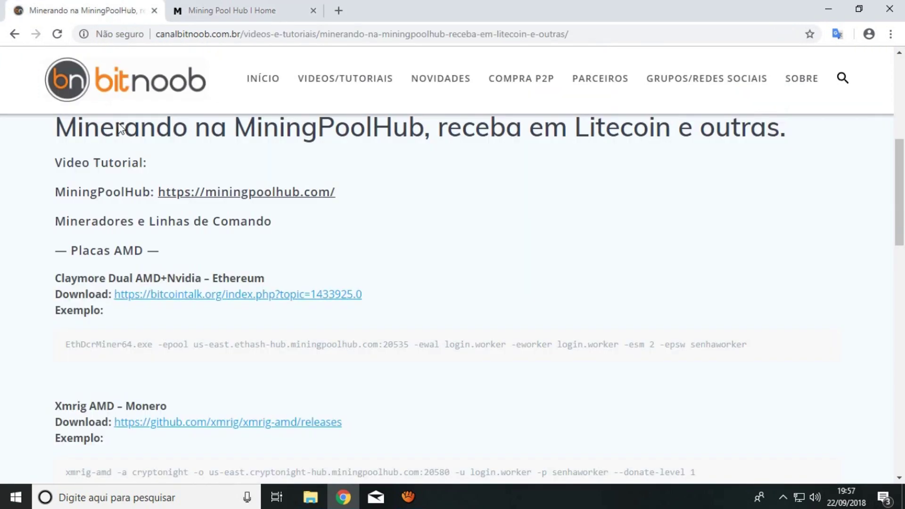
{"action": "scroll", "coordinate": [89, 90], "scroll_direction": "up", "scroll_amount": 2}
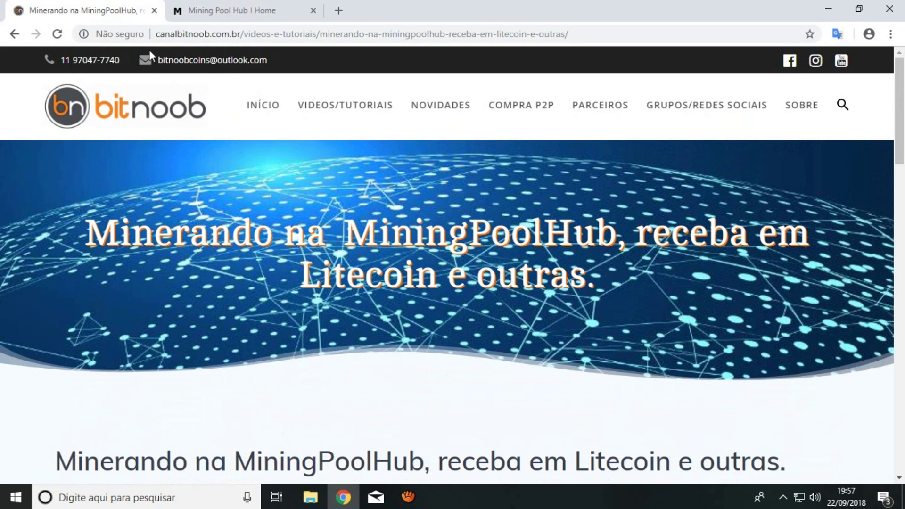
{"action": "left_click", "coordinate": [210, 11]}
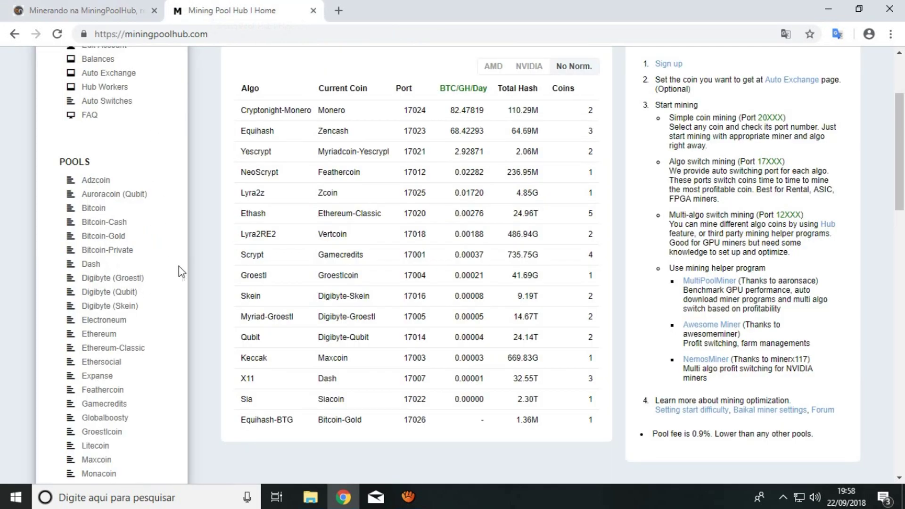
- Open the account's Auto Exchange settings page
{"action": "scroll", "coordinate": [154, 293], "scroll_direction": "up", "scroll_amount": 2}
{"action": "scroll", "coordinate": [153, 292], "scroll_direction": "up", "scroll_amount": 1}
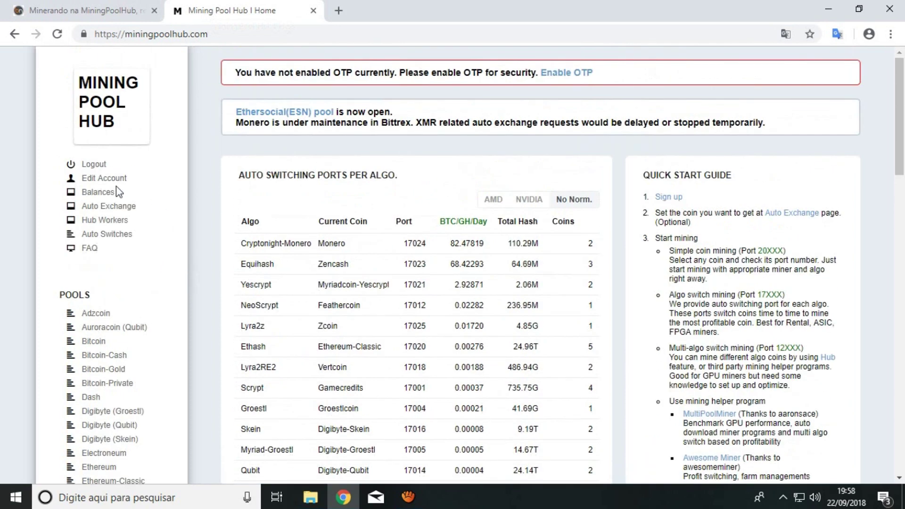
{"action": "left_click", "coordinate": [93, 209]}
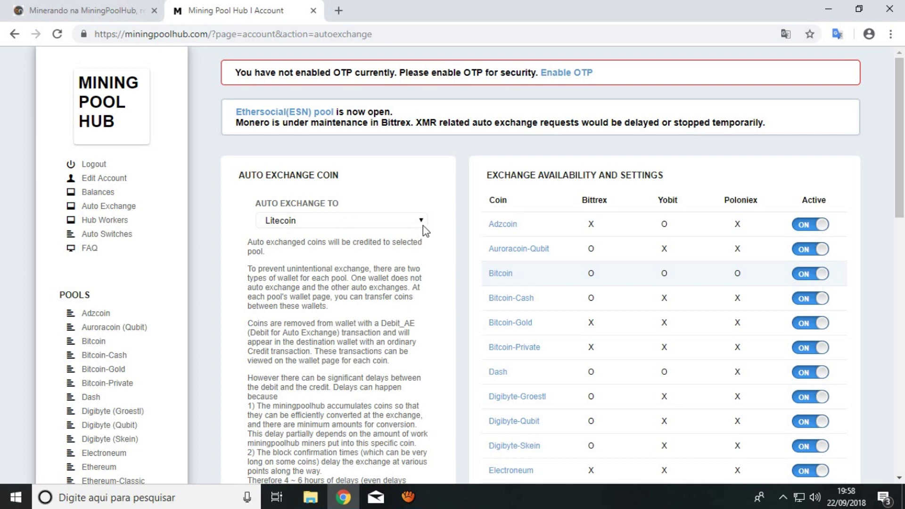
- Examine the exchange availability table for each coin on Bittrex, Yobit and Poloniex, including the Active switches
{"action": "scroll", "coordinate": [610, 301], "scroll_direction": "down", "scroll_amount": 3}
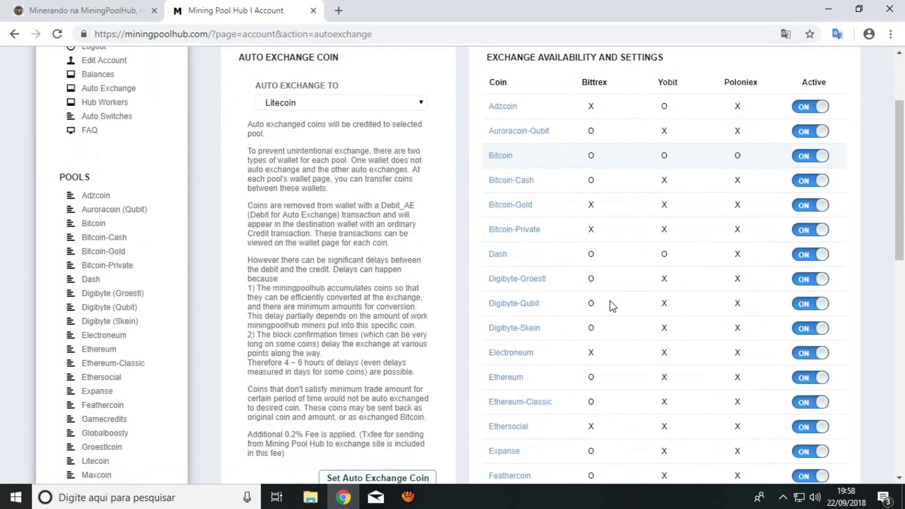
{"action": "scroll", "coordinate": [607, 278], "scroll_direction": "up", "scroll_amount": 3}
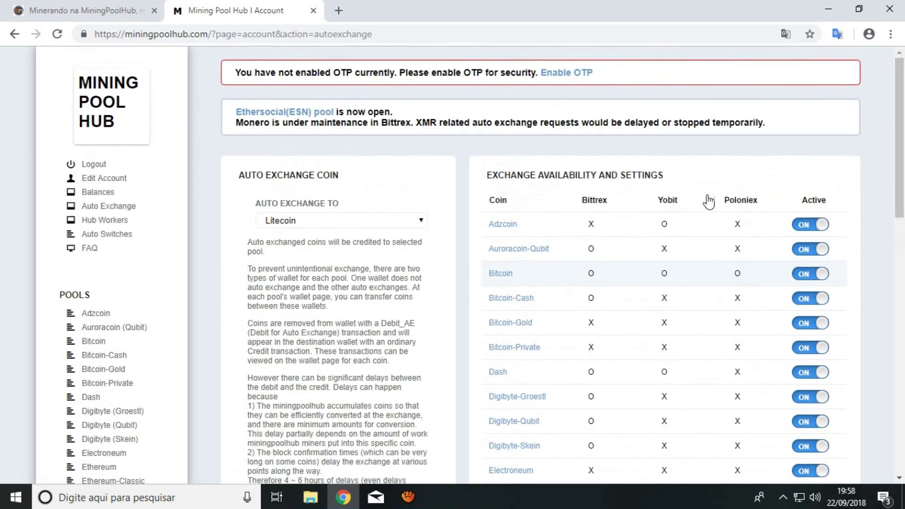
{"action": "scroll", "coordinate": [745, 245], "scroll_direction": "down", "scroll_amount": 2}
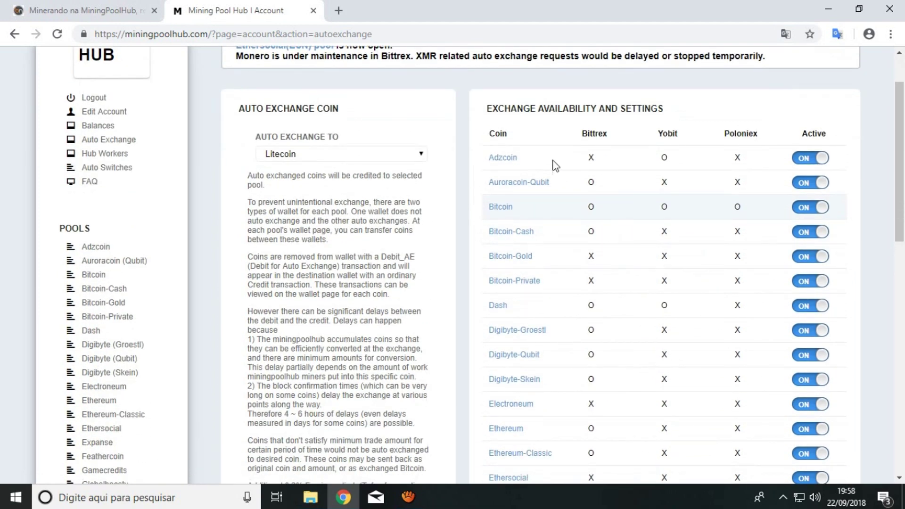
{"action": "scroll", "coordinate": [622, 400], "scroll_direction": "down", "scroll_amount": 4}
{"action": "scroll", "coordinate": [617, 421], "scroll_direction": "down", "scroll_amount": 7}
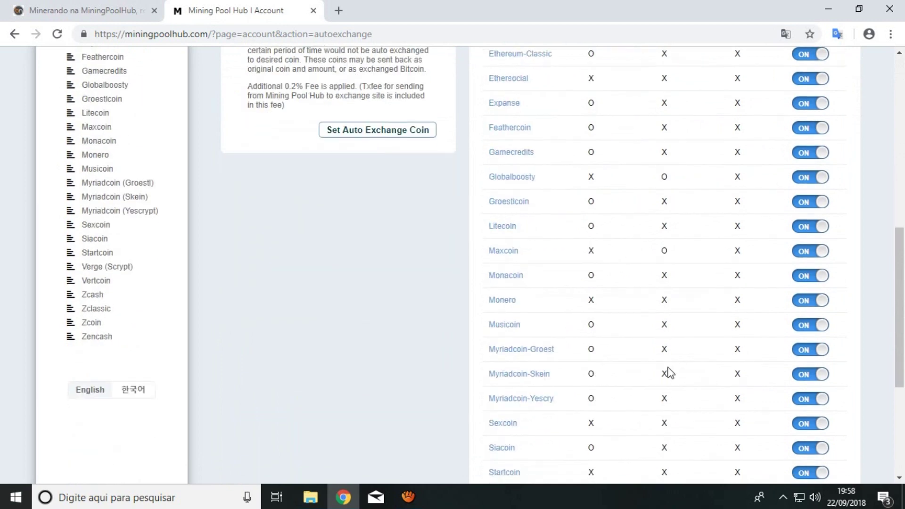
{"action": "scroll", "coordinate": [597, 374], "scroll_direction": "up", "scroll_amount": 8}
{"action": "scroll", "coordinate": [601, 373], "scroll_direction": "up", "scroll_amount": 3}
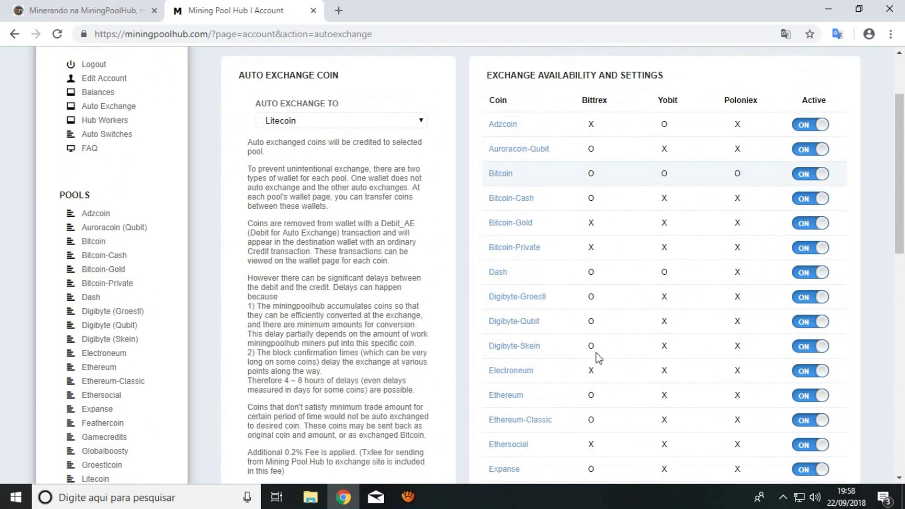
- Highlight the additional fee percentage in the auto exchange notes
{"action": "scroll", "coordinate": [342, 384], "scroll_direction": "down", "scroll_amount": 1}
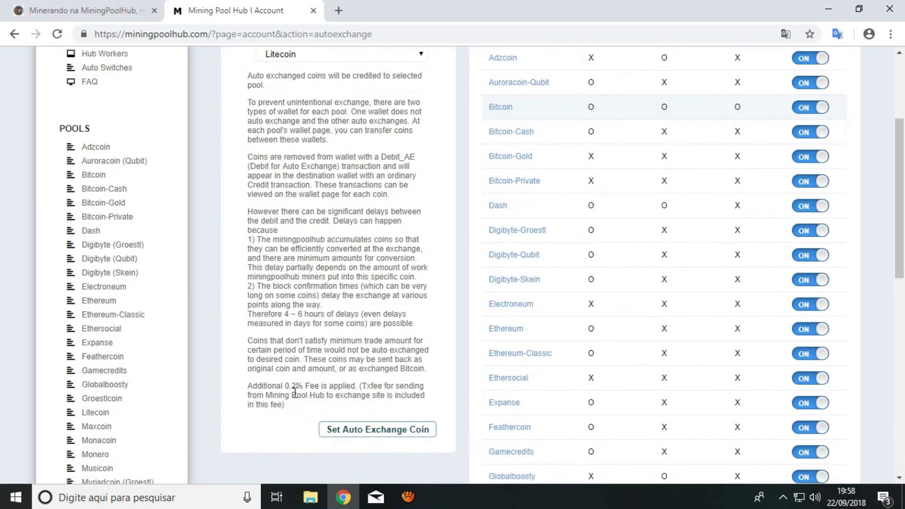
{"action": "left_click_drag", "start_coordinate": [286, 385], "coordinate": [304, 387]}
{"action": "scroll", "coordinate": [365, 372], "scroll_direction": "up", "scroll_amount": 1}
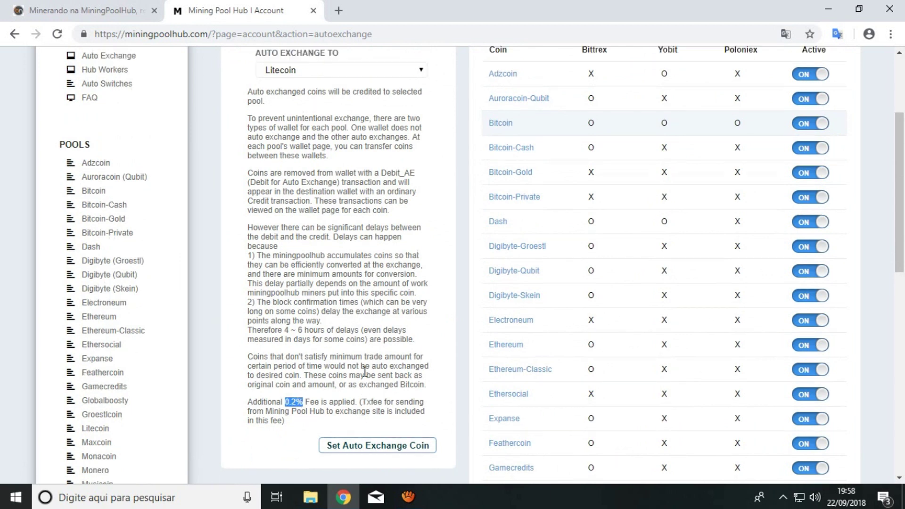
{"action": "scroll", "coordinate": [381, 347], "scroll_direction": "up", "scroll_amount": 2}
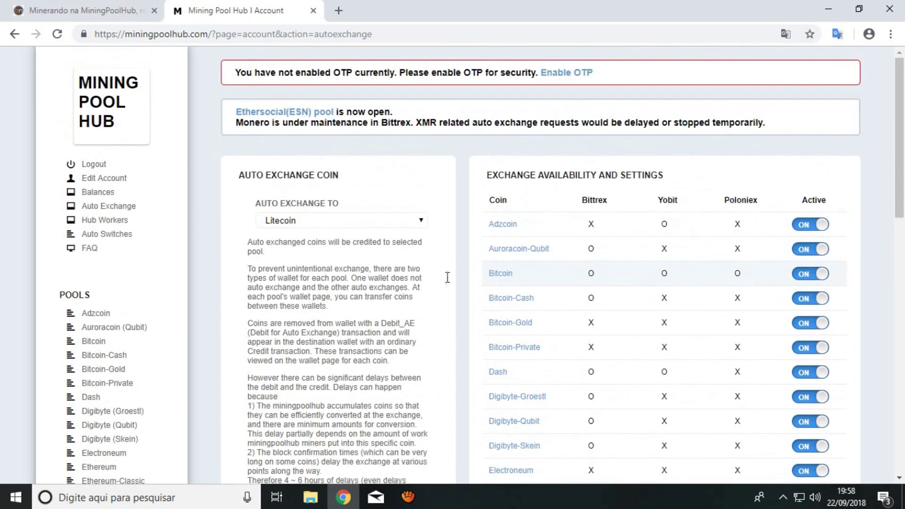
- Review the coins available for auto exchange and choose Not Set as the target
{"action": "left_click", "coordinate": [421, 226]}
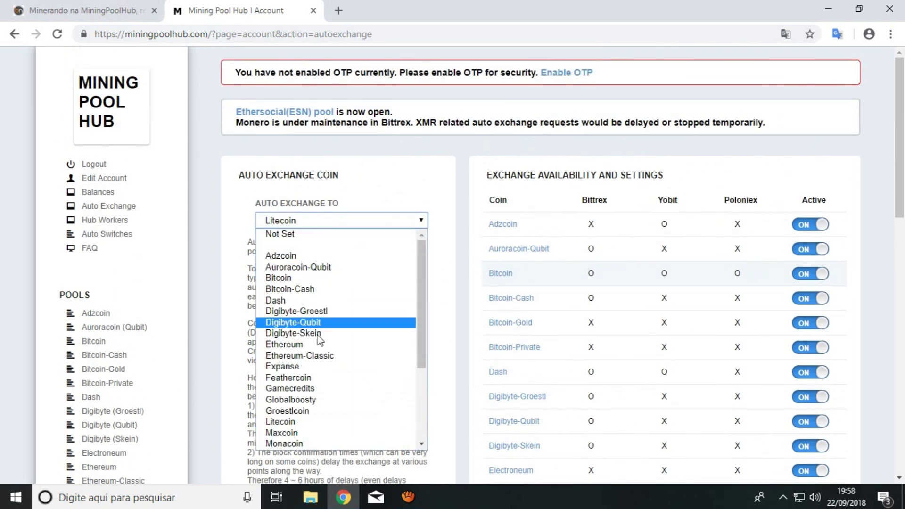
{"action": "scroll", "coordinate": [309, 377], "scroll_direction": "down", "scroll_amount": 3}
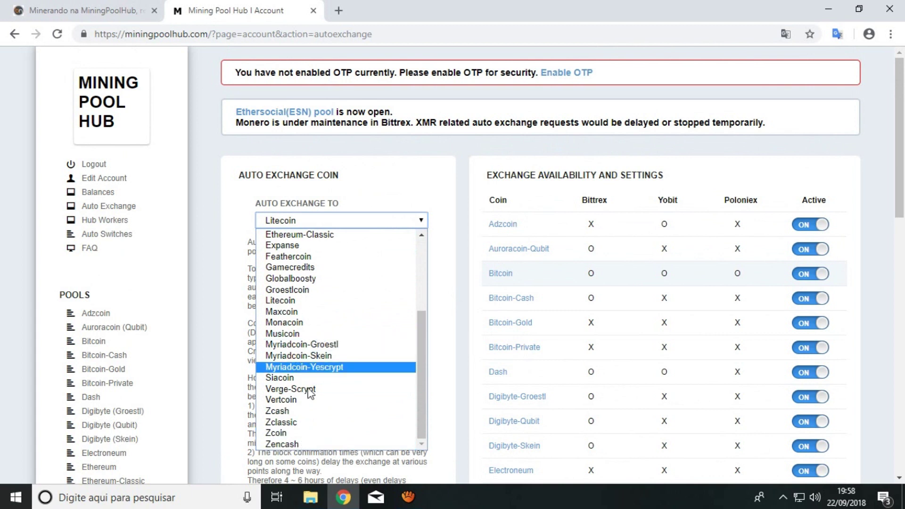
{"action": "scroll", "coordinate": [328, 281], "scroll_direction": "up", "scroll_amount": 4}
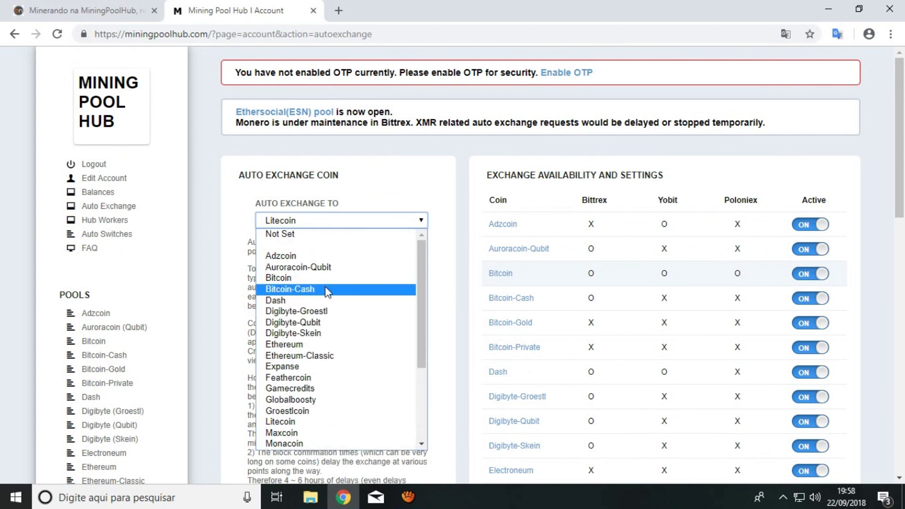
{"action": "left_click", "coordinate": [340, 232]}
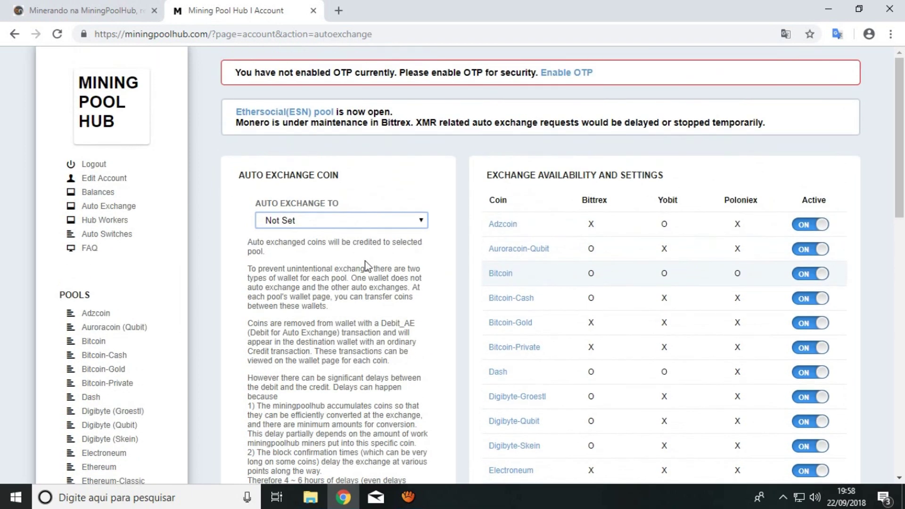
- Choose Litecoin as the auto exchange coin and save the auto exchange setting
{"action": "left_click", "coordinate": [360, 224]}
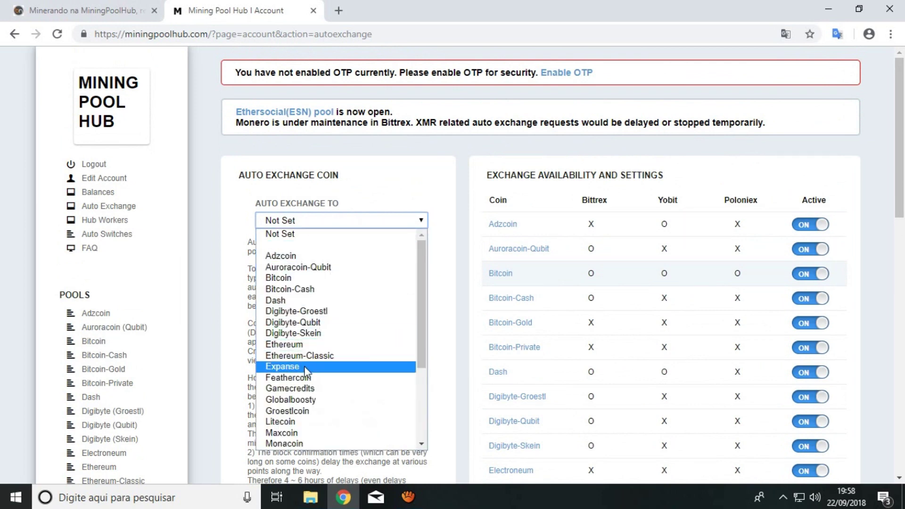
{"action": "scroll", "coordinate": [304, 366], "scroll_direction": "down", "scroll_amount": 3}
{"action": "left_click", "coordinate": [303, 304]}
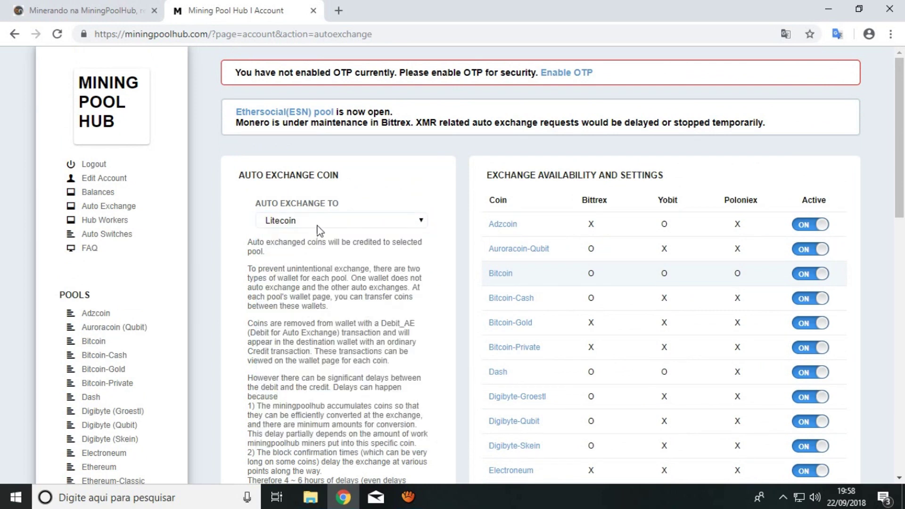
{"action": "scroll", "coordinate": [294, 357], "scroll_direction": "down", "scroll_amount": 4}
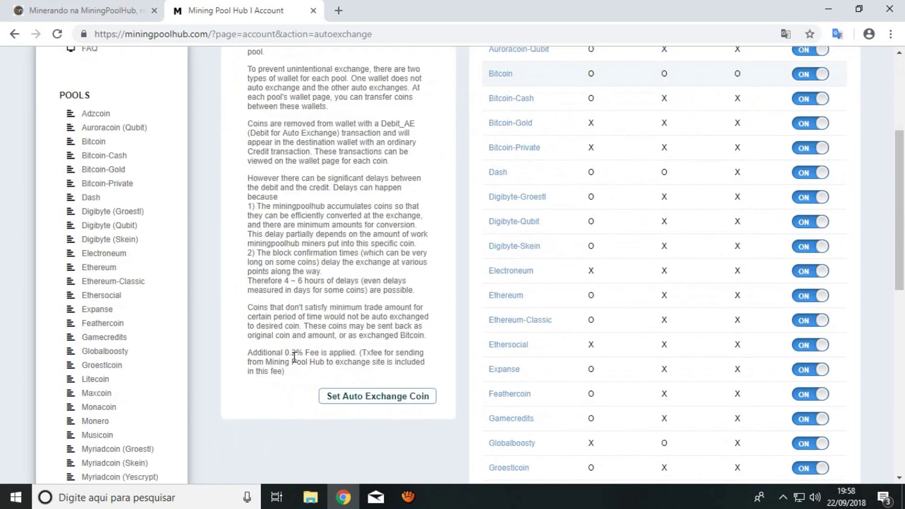
{"action": "left_click", "coordinate": [350, 400]}
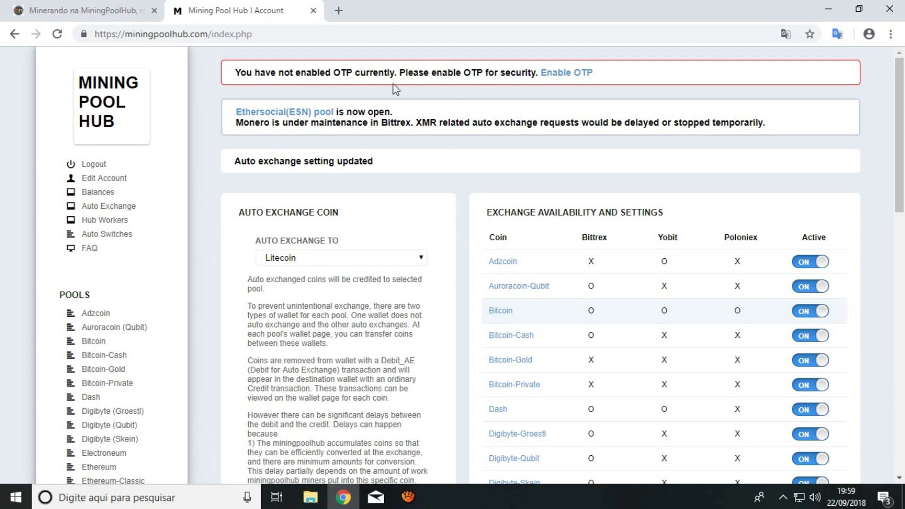
- Open the account's Balances page and examine the Normal Wallet, Auto Exchange Wallet and On Exchange amounts for each coin
{"action": "left_click", "coordinate": [98, 193]}
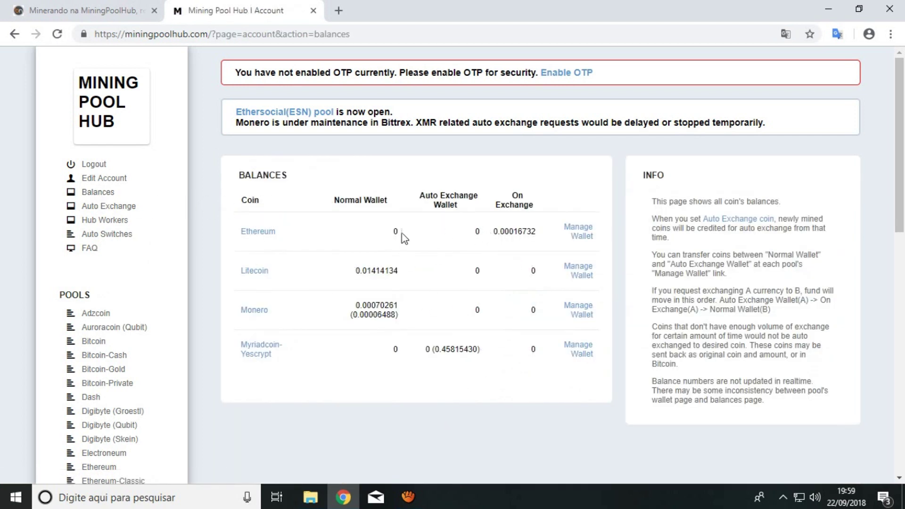
{"action": "left_click_drag", "start_coordinate": [349, 272], "coordinate": [403, 273]}
{"action": "left_click_drag", "start_coordinate": [355, 303], "coordinate": [397, 314]}
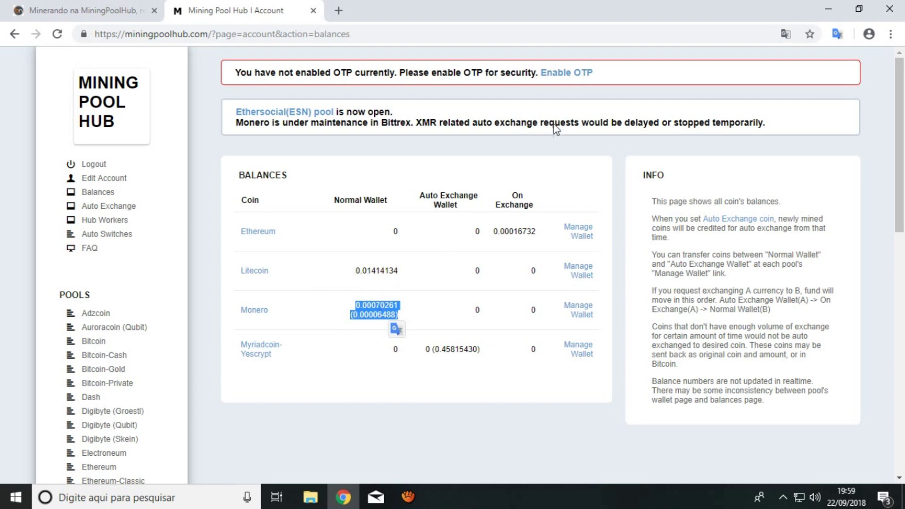
{"action": "left_click", "coordinate": [448, 381]}
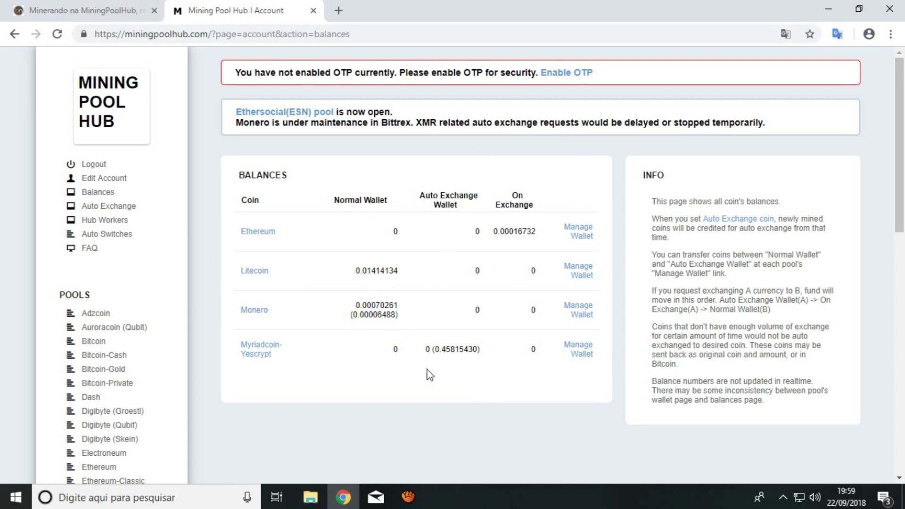
{"action": "left_click_drag", "start_coordinate": [426, 349], "coordinate": [489, 351]}
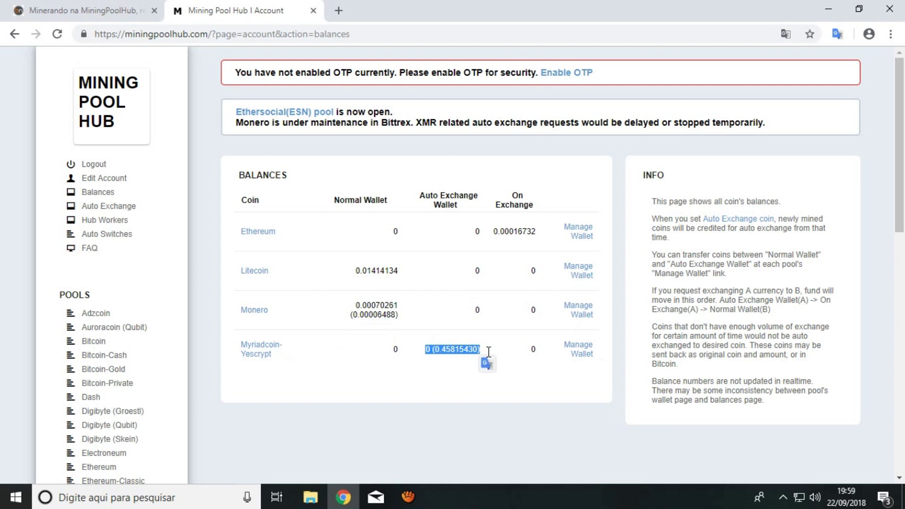
{"action": "left_click", "coordinate": [456, 395]}
{"action": "mouse_move", "coordinate": [450, 351]}
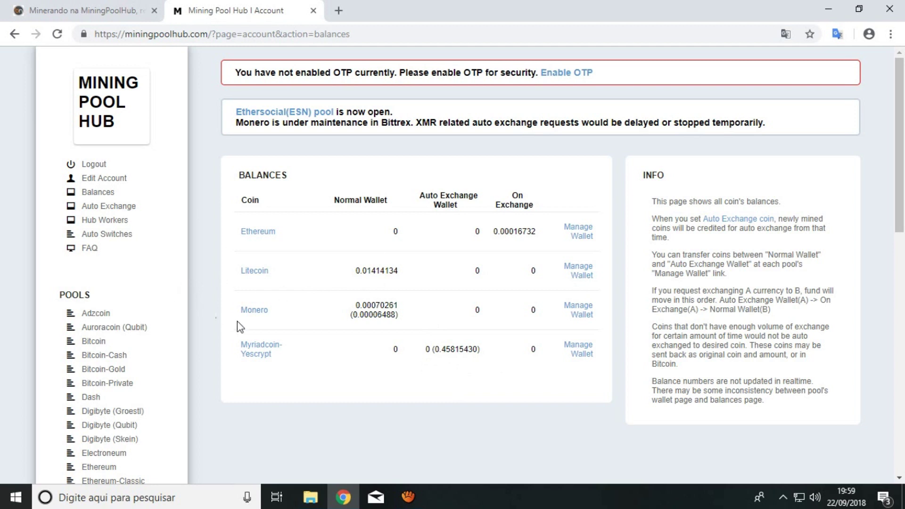
{"action": "scroll", "coordinate": [102, 298], "scroll_direction": "down", "scroll_amount": 1}
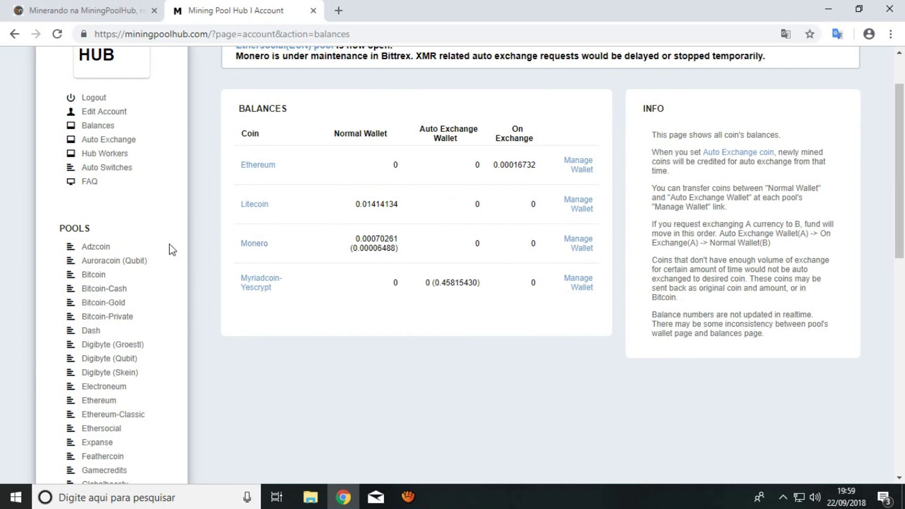
{"action": "scroll", "coordinate": [151, 252], "scroll_direction": "up", "scroll_amount": 2}
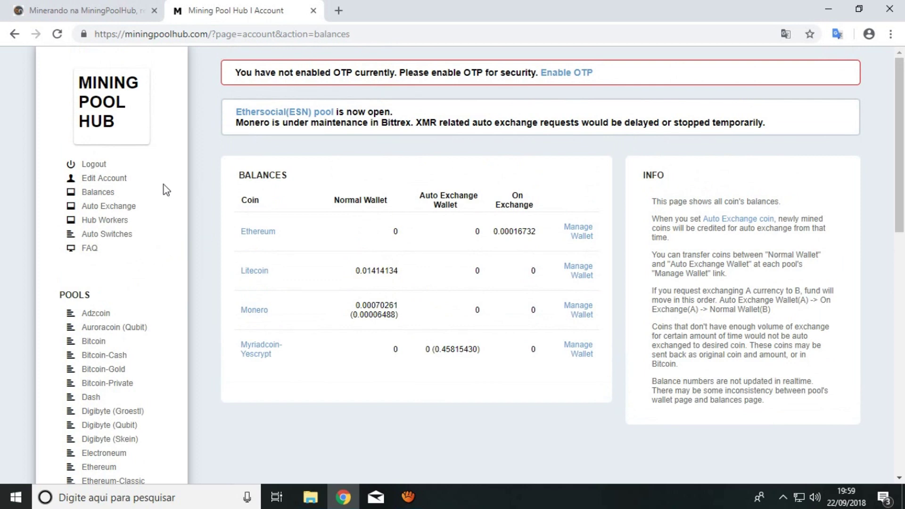
- Return to the Bitnoob article and examine the Claymore Dual AMD+Nvidia Ethereum example command line, including its executable and pool address
{"action": "left_click", "coordinate": [92, 12]}
{"action": "scroll", "coordinate": [47, 264], "scroll_direction": "down", "scroll_amount": 8}
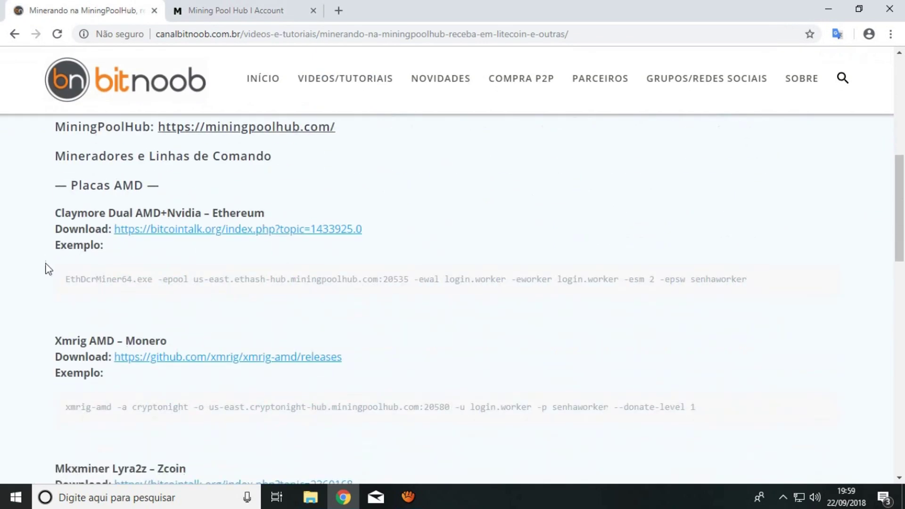
{"action": "triple_click", "coordinate": [103, 279]}
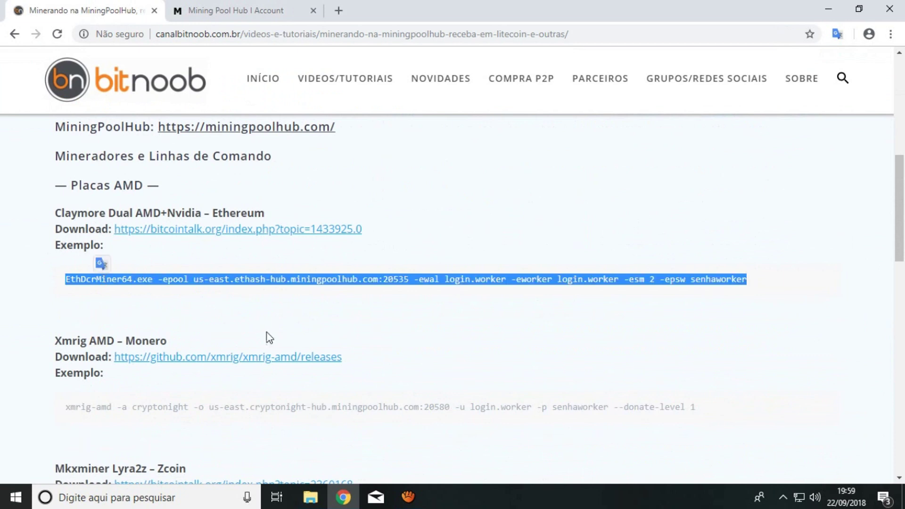
{"action": "left_click", "coordinate": [253, 319]}
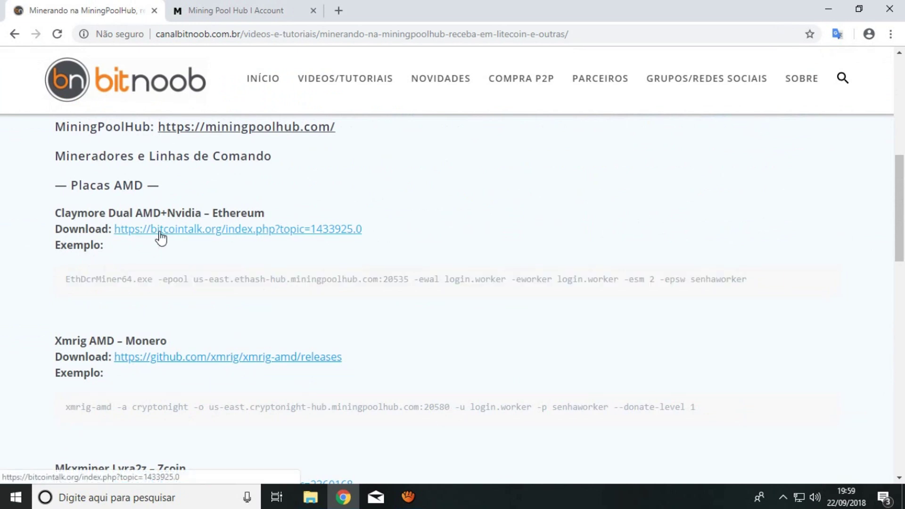
{"action": "double_click", "coordinate": [216, 280]}
{"action": "double_click", "coordinate": [298, 280]}
{"action": "left_click", "coordinate": [298, 280]}
{"action": "left_click", "coordinate": [316, 293]}
{"action": "double_click", "coordinate": [319, 280]}
{"action": "left_click", "coordinate": [320, 279]}
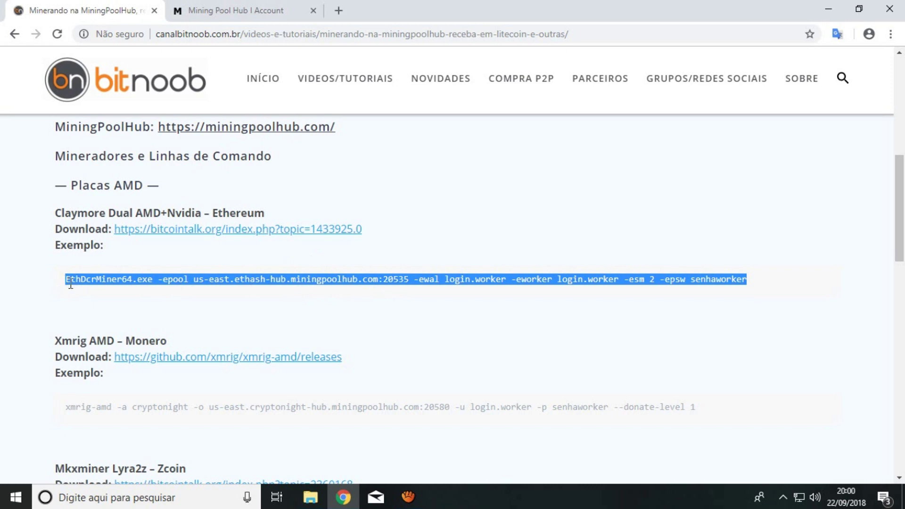
{"action": "left_click", "coordinate": [150, 302]}
{"action": "left_click_drag", "start_coordinate": [83, 279], "coordinate": [199, 282]}
{"action": "left_click", "coordinate": [304, 328]}
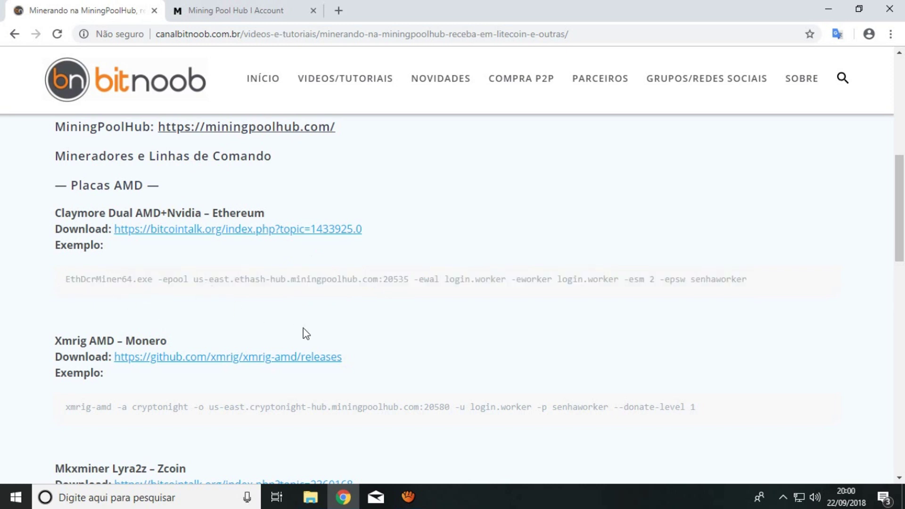
{"action": "triple_click", "coordinate": [286, 282]}
{"action": "left_click", "coordinate": [352, 309]}
- Switch to File Explorer and open the Claymore's Dual Ethereum miner folder inside Mininpoolhub's GPU AMD folder
{"action": "left_click", "coordinate": [309, 498]}
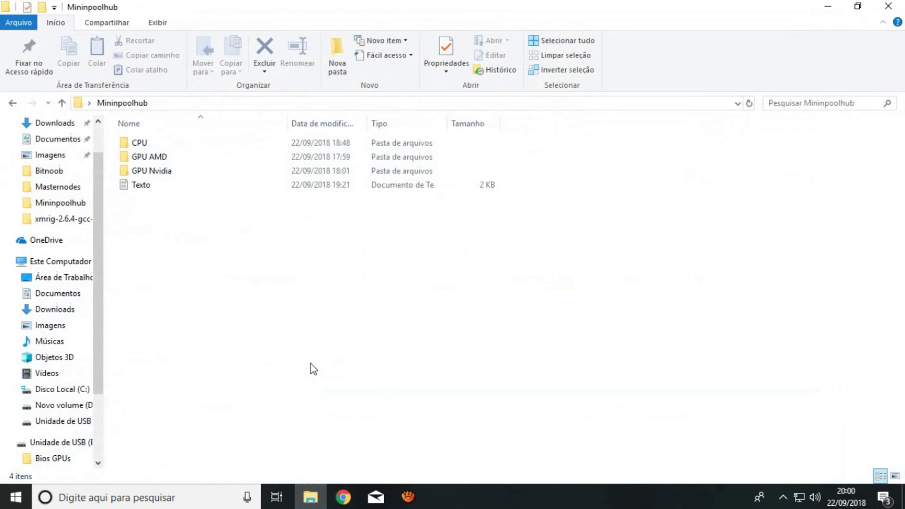
{"action": "double_click", "coordinate": [165, 161]}
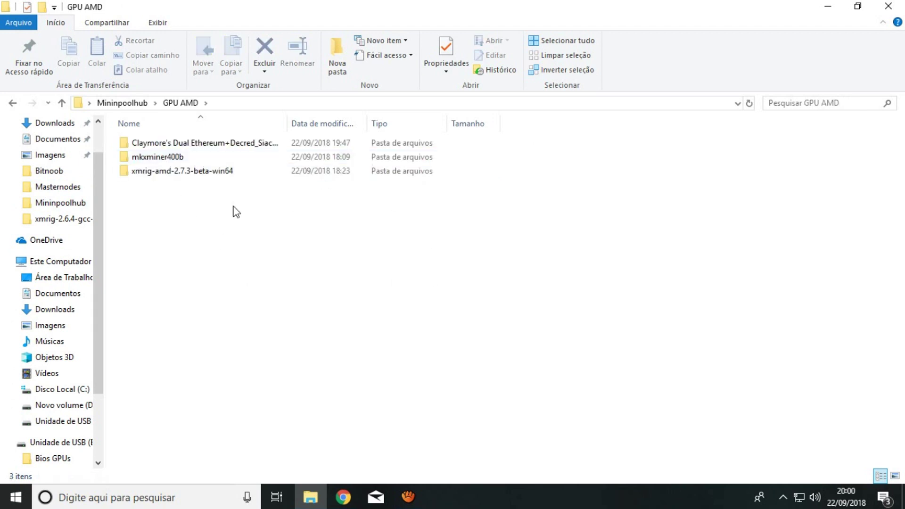
{"action": "double_click", "coordinate": [228, 145]}
{"action": "scroll", "coordinate": [604, 439], "scroll_direction": "down", "scroll_amount": 9}
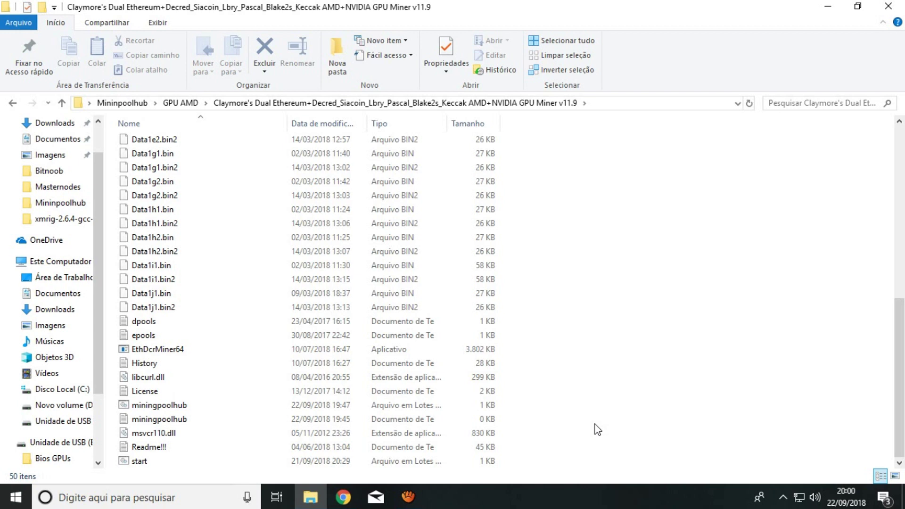
- Create a new text document named bitnoob in the Claymore miner folder
{"action": "right_click", "coordinate": [595, 424]}
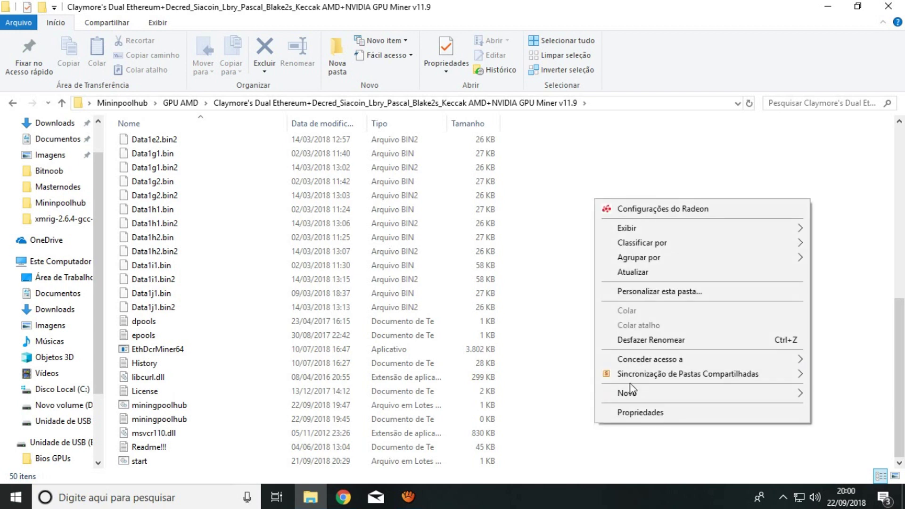
{"action": "mouse_move", "coordinate": [620, 394]}
{"action": "right_click", "coordinate": [594, 433]}
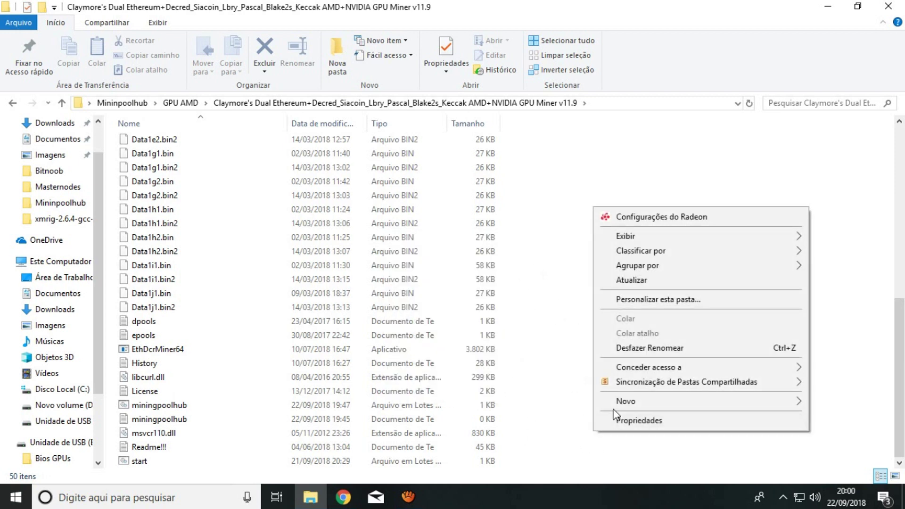
{"action": "mouse_move", "coordinate": [610, 404]}
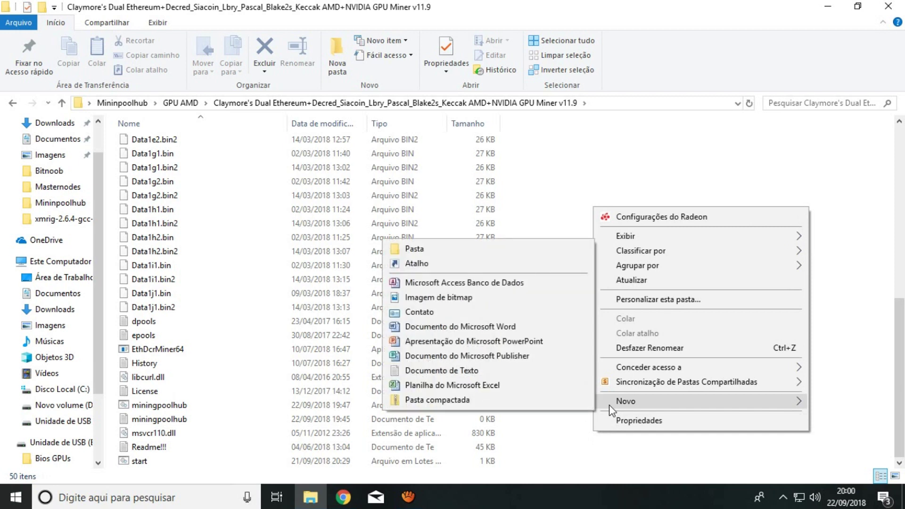
{"action": "left_click", "coordinate": [510, 367]}
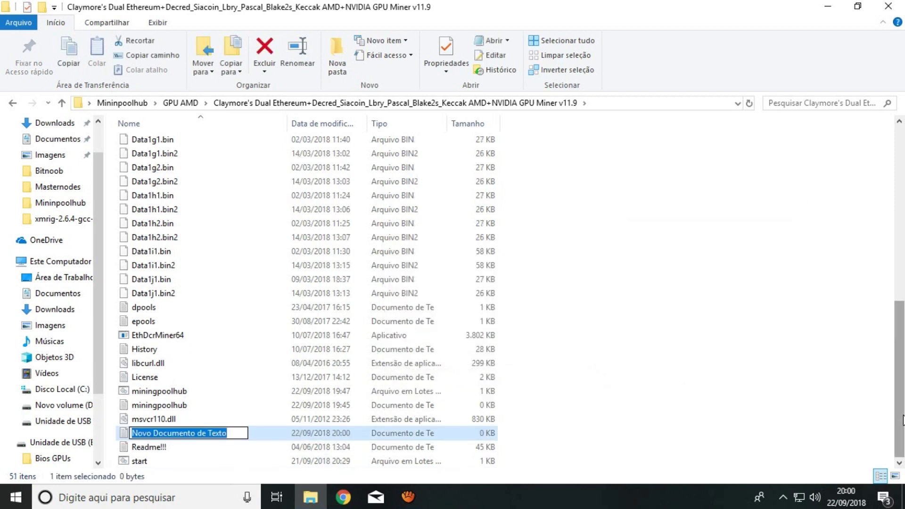
{"action": "type", "text": "bitnoob"}
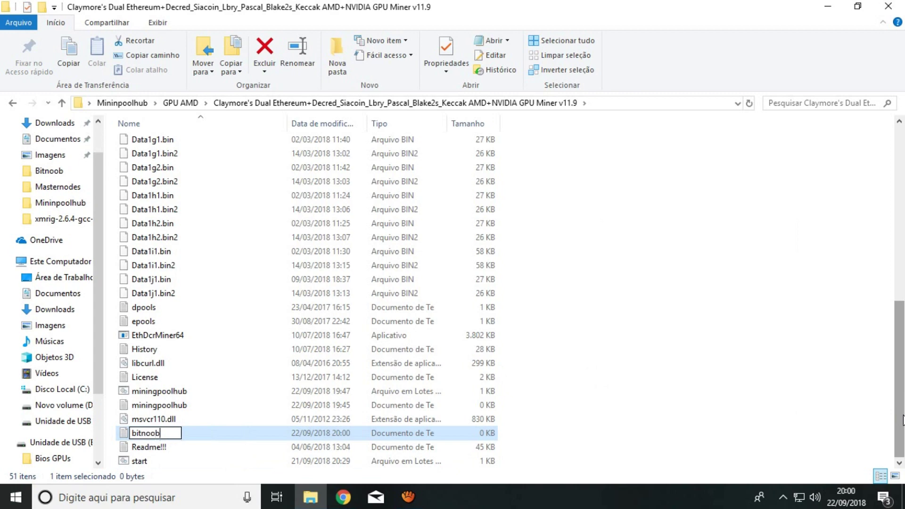
{"action": "left_click", "coordinate": [784, 383]}
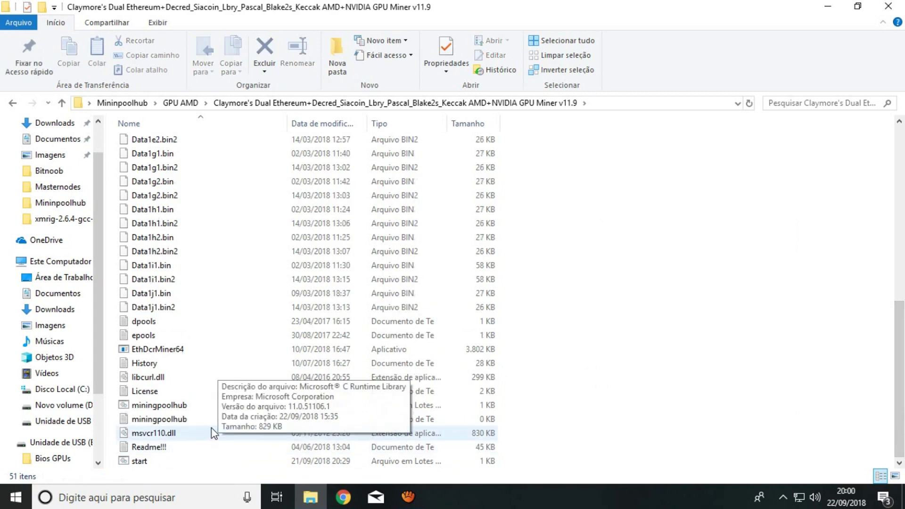
- Find the bitnoob text document in the Claymore folder and open it in Notepad
{"action": "scroll", "coordinate": [216, 427], "scroll_direction": "up", "scroll_amount": 5}
{"action": "scroll", "coordinate": [215, 434], "scroll_direction": "down", "scroll_amount": 4}
{"action": "scroll", "coordinate": [203, 441], "scroll_direction": "up", "scroll_amount": 8}
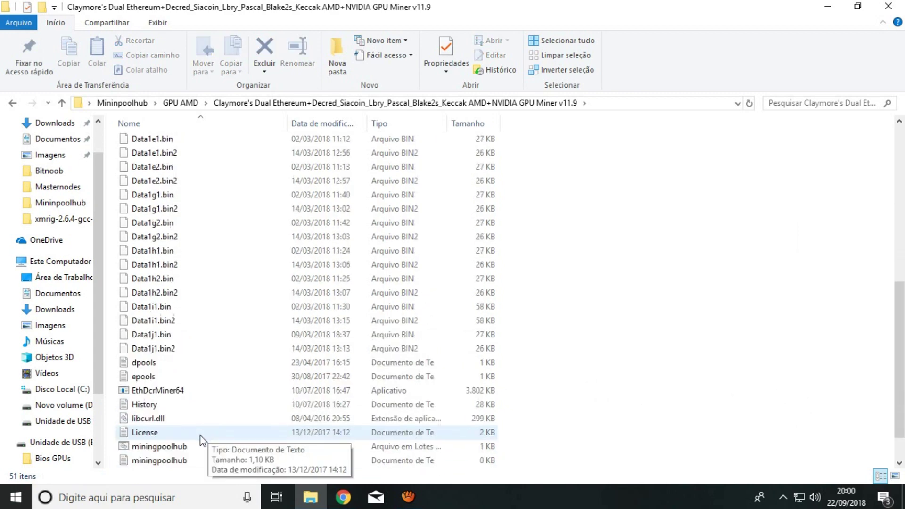
{"action": "left_click", "coordinate": [149, 286]}
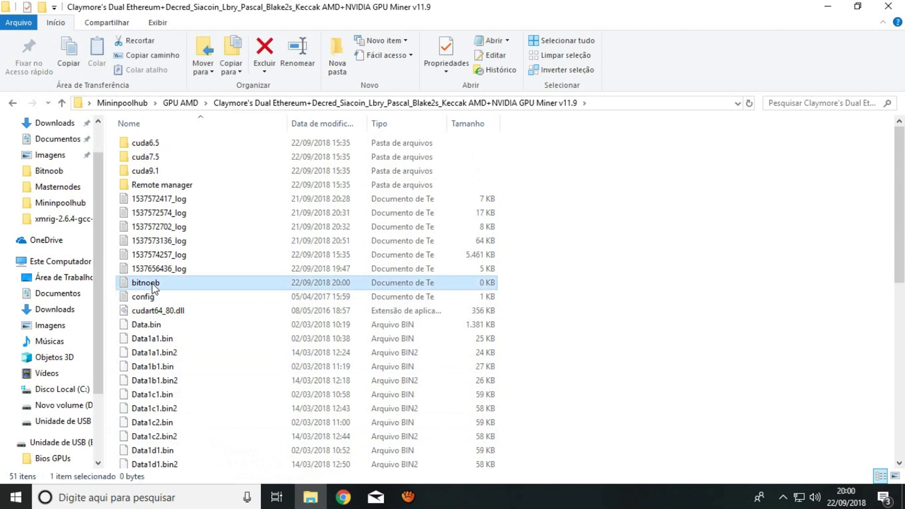
{"action": "double_click", "coordinate": [149, 286]}
{"action": "left_click_drag", "start_coordinate": [660, 245], "coordinate": [645, 165]}
- Copy the Claymore EthDcrMiner64.exe example command from the Bitnoob article into the bitnoob text file, and return to the article
{"action": "left_click", "coordinate": [343, 497]}
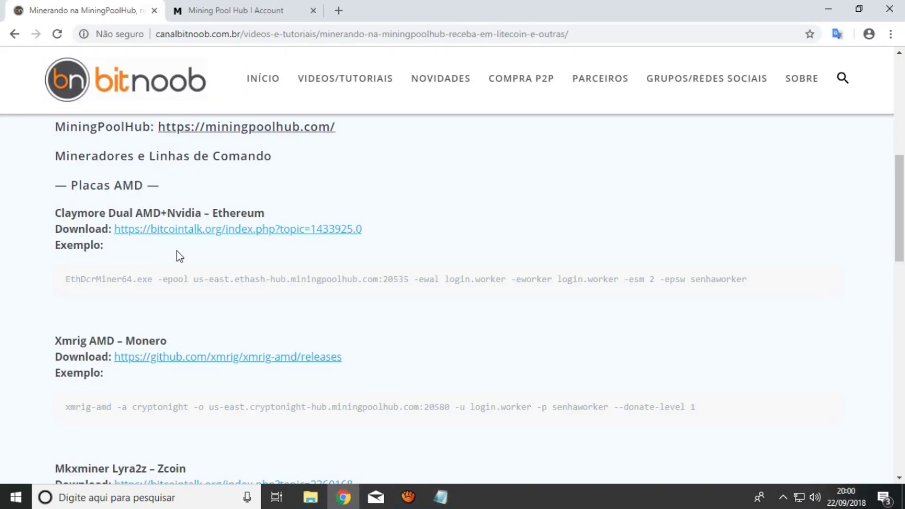
{"action": "triple_click", "coordinate": [259, 280]}
{"action": "key", "text": "ctrl+c"}
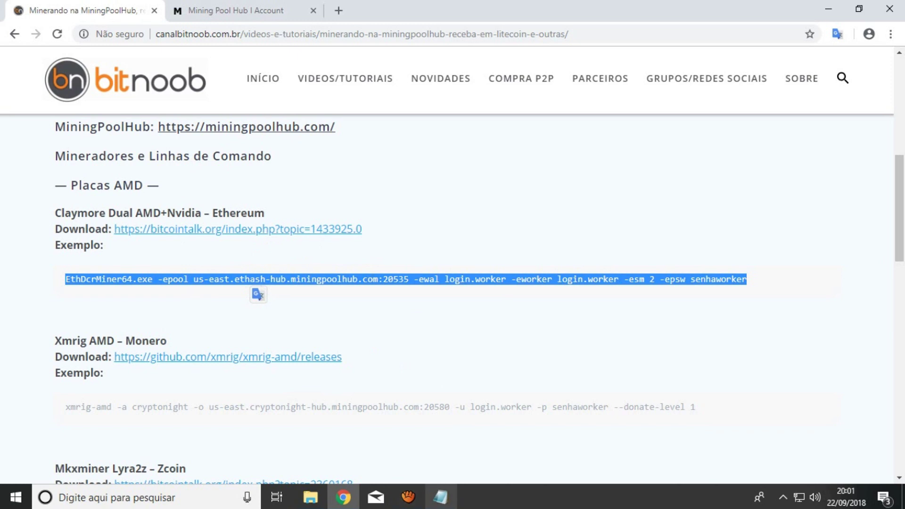
{"action": "left_click", "coordinate": [440, 497]}
{"action": "key", "text": "ctrl+v"}
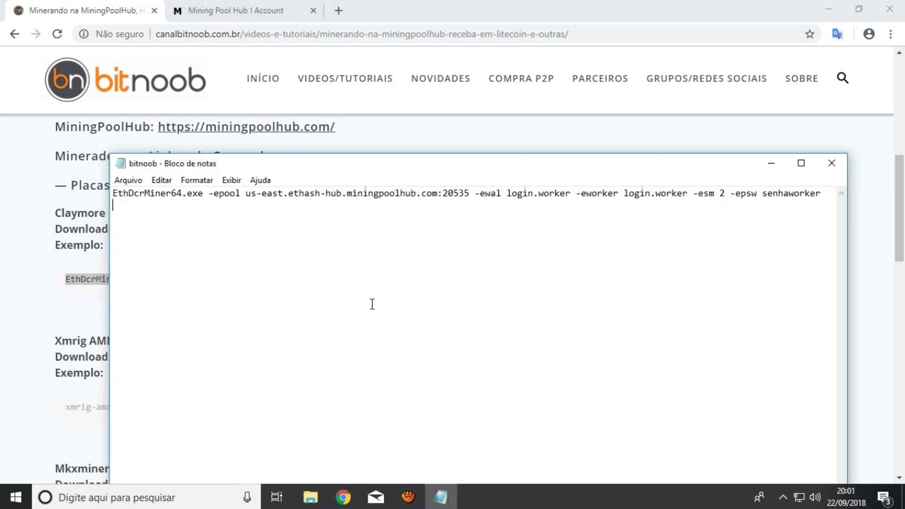
{"action": "left_click_drag", "start_coordinate": [562, 167], "coordinate": [547, 113]}
{"action": "left_click", "coordinate": [30, 314]}
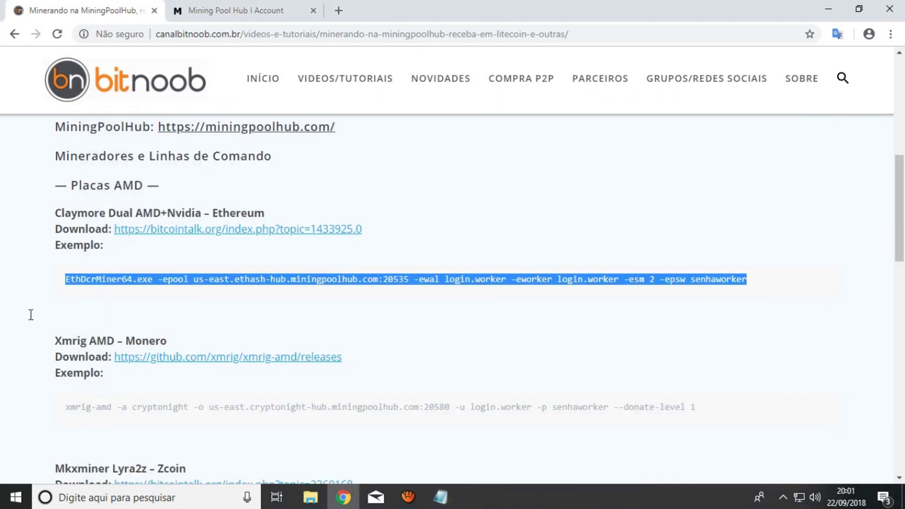
- Look through the article's example miner commands for AMD cards, Nvidia cards and CPUs
{"action": "scroll", "coordinate": [109, 238], "scroll_direction": "down", "scroll_amount": 5}
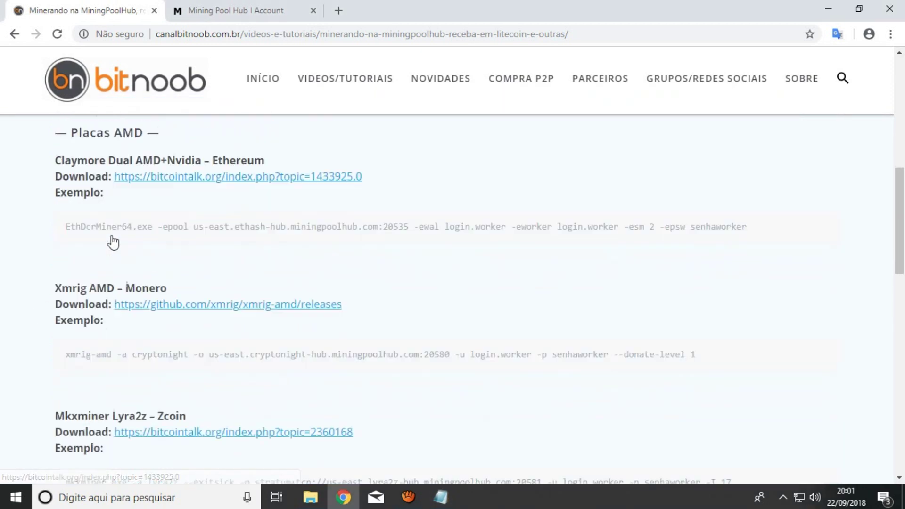
{"action": "scroll", "coordinate": [109, 254], "scroll_direction": "up", "scroll_amount": 6}
{"action": "scroll", "coordinate": [109, 249], "scroll_direction": "down", "scroll_amount": 3}
{"action": "scroll", "coordinate": [169, 185], "scroll_direction": "down", "scroll_amount": 1}
{"action": "scroll", "coordinate": [191, 231], "scroll_direction": "up", "scroll_amount": 1}
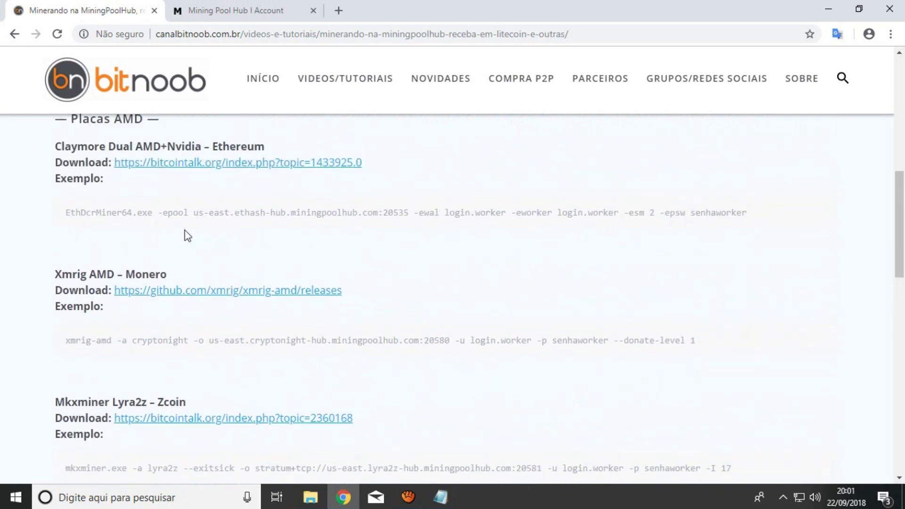
{"action": "scroll", "coordinate": [180, 283], "scroll_direction": "down", "scroll_amount": 4}
{"action": "scroll", "coordinate": [118, 315], "scroll_direction": "down", "scroll_amount": 9}
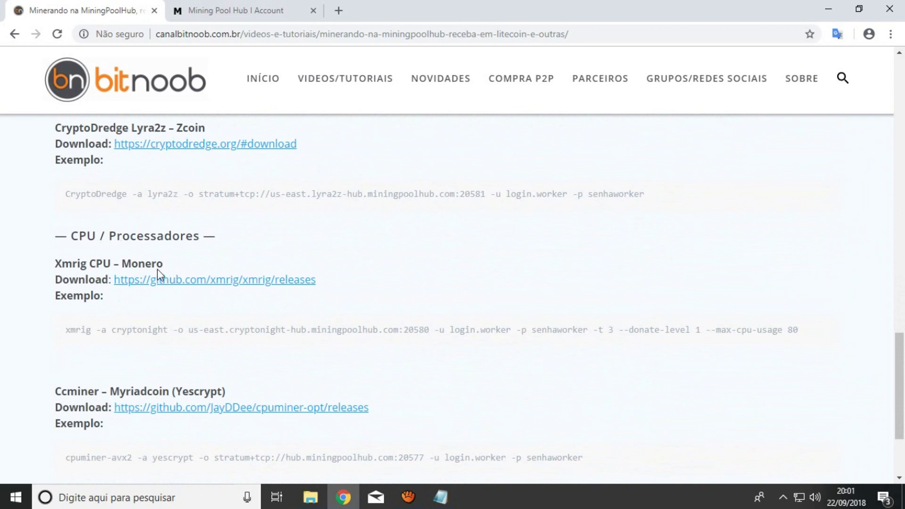
{"action": "scroll", "coordinate": [264, 410], "scroll_direction": "down", "scroll_amount": 3}
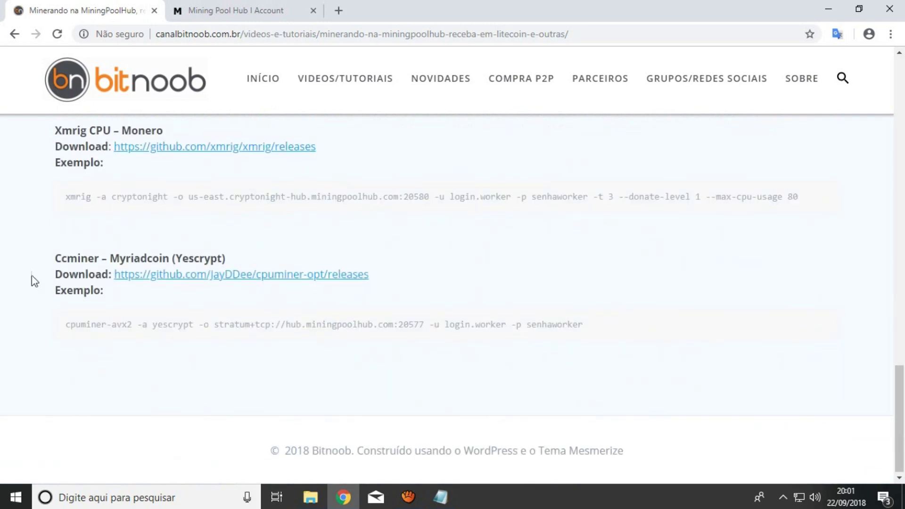
{"action": "scroll", "coordinate": [246, 371], "scroll_direction": "up", "scroll_amount": 20}
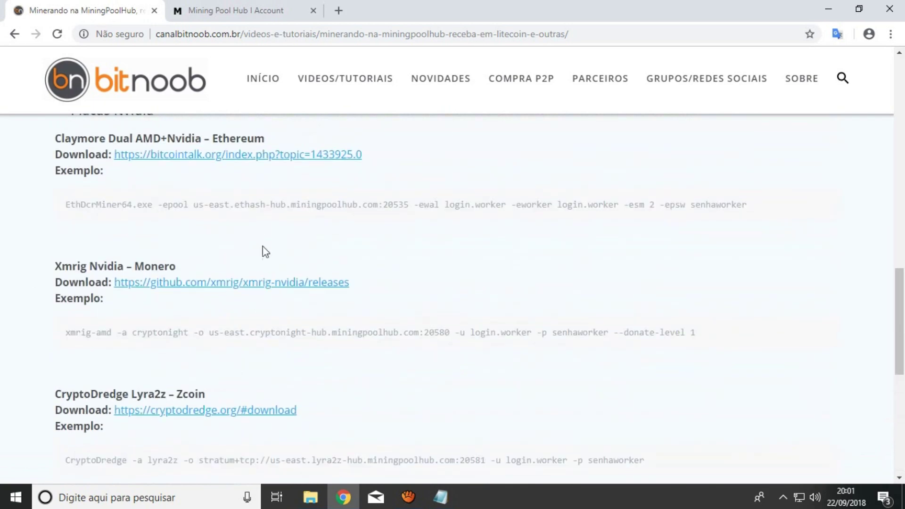
{"action": "scroll", "coordinate": [264, 235], "scroll_direction": "up", "scroll_amount": 2}
{"action": "scroll", "coordinate": [277, 259], "scroll_direction": "down", "scroll_amount": 1}
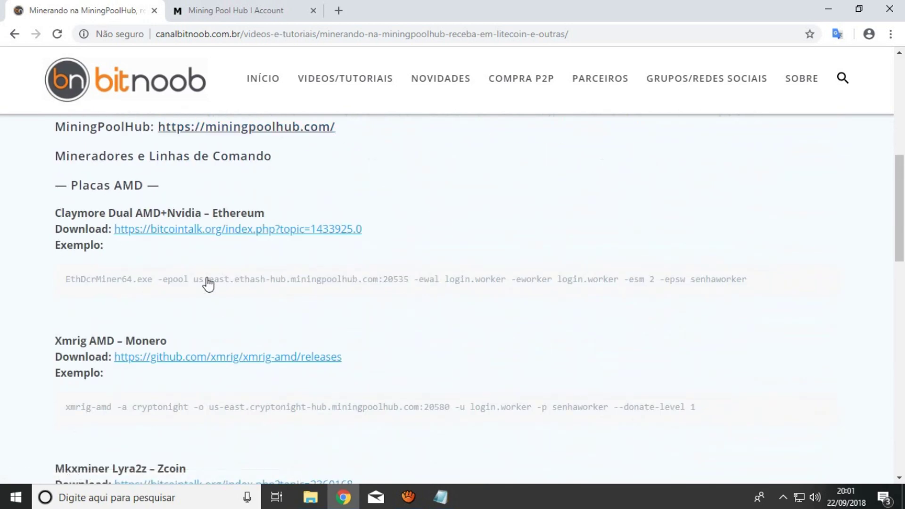
- Open the Ethereum pool's worker list on Mining Pool Hub and examine the bitnoob worker's login
{"action": "left_click", "coordinate": [454, 499]}
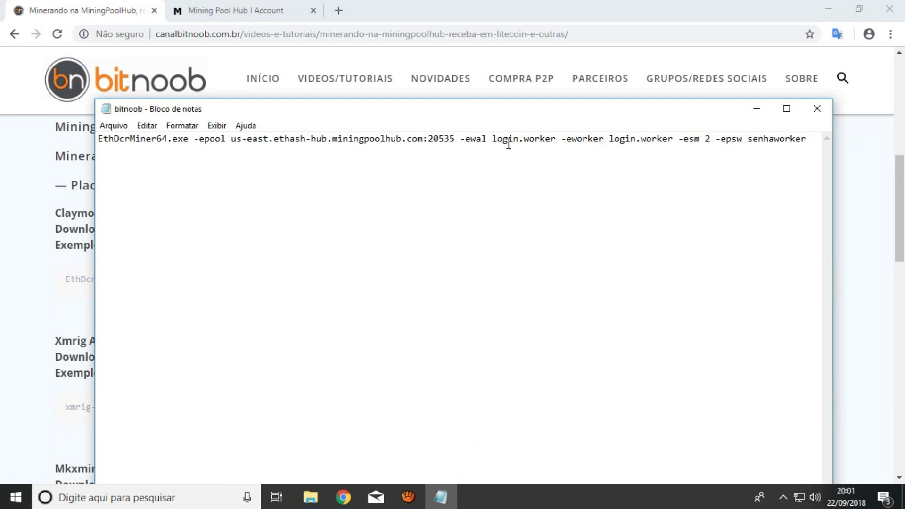
{"action": "left_click", "coordinate": [236, 11]}
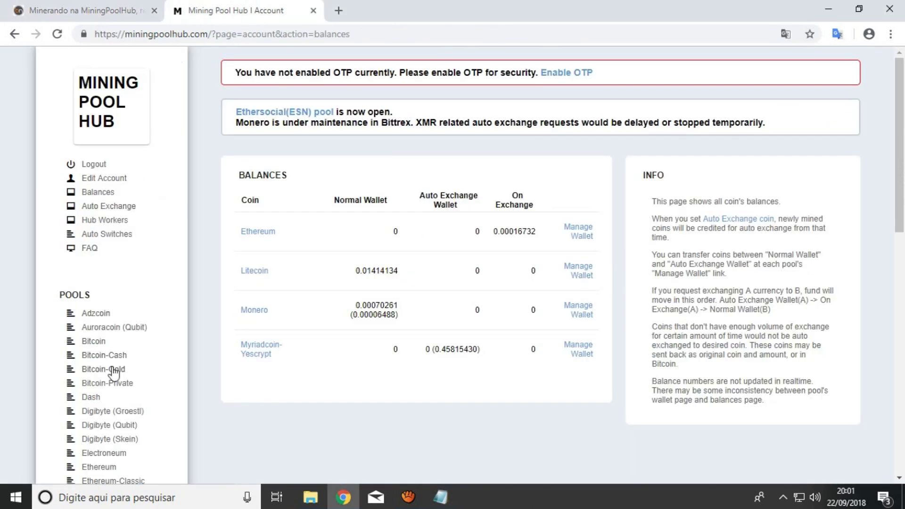
{"action": "scroll", "coordinate": [115, 373], "scroll_direction": "down", "scroll_amount": 1}
{"action": "left_click", "coordinate": [99, 400]}
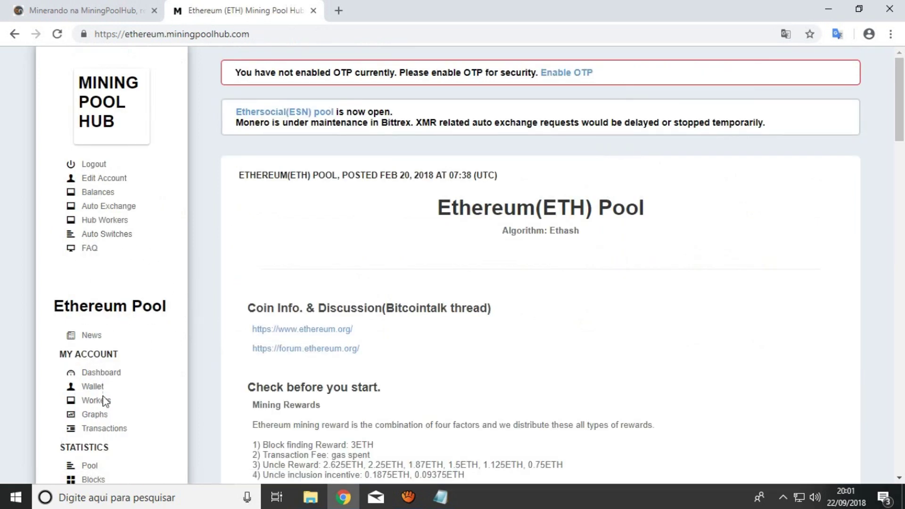
{"action": "left_click", "coordinate": [103, 406]}
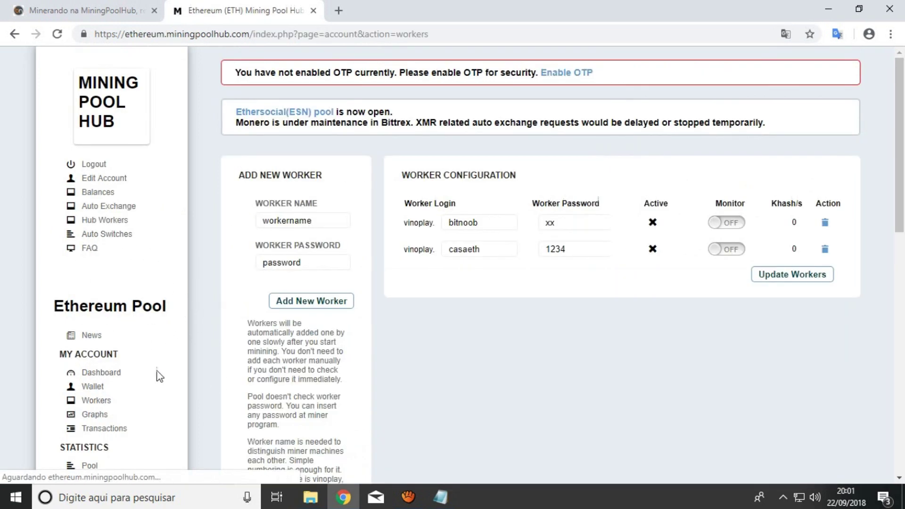
{"action": "left_click_drag", "start_coordinate": [402, 224], "coordinate": [501, 233]}
{"action": "left_click", "coordinate": [542, 384]}
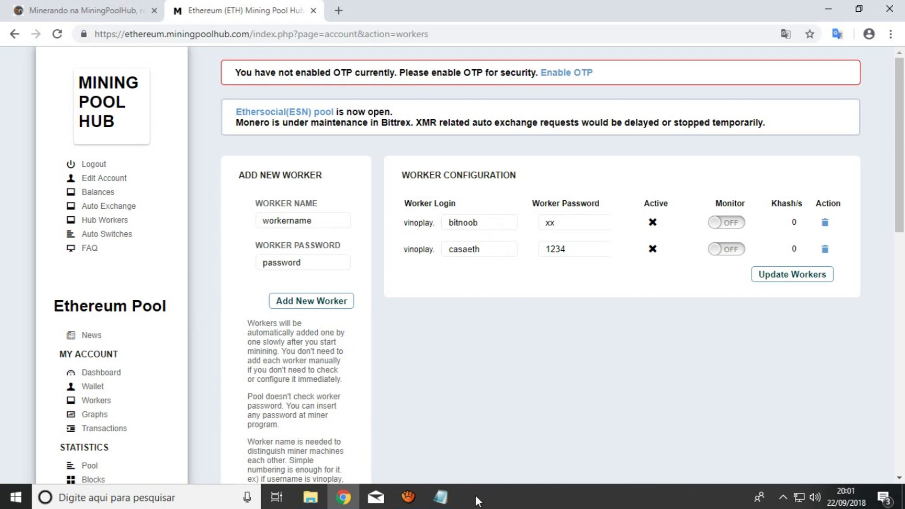
- In the bitnoob text file, replace login.worker after -ewal with the pool username followed by .bitnoob
{"action": "left_click", "coordinate": [440, 497]}
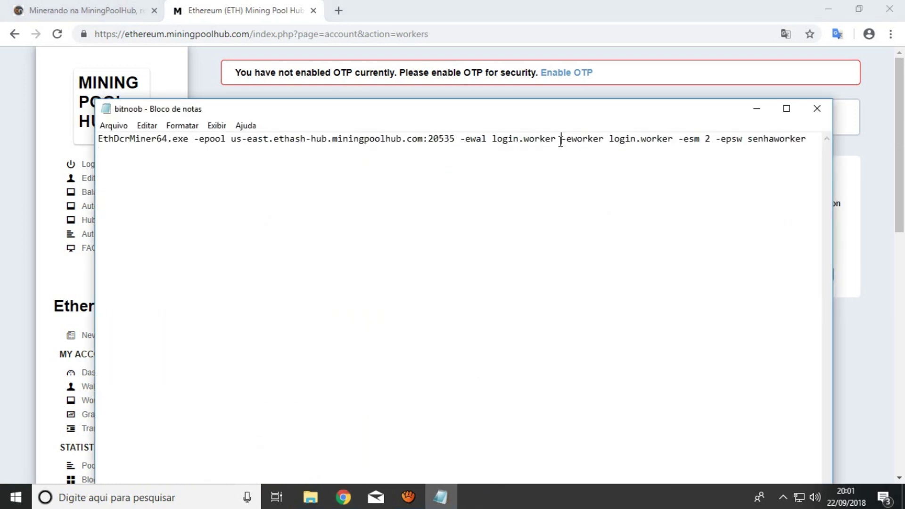
{"action": "key", "text": "shift+Left"}
{"action": "key", "text": "shift+Left"}
{"action": "key", "text": "shift+Left"}
{"action": "key", "text": "shift+Left"}
{"action": "key", "text": "shift+Left"}
{"action": "key", "text": "shift+Left"}
{"action": "key", "text": "shift+Left"}
{"action": "key", "text": "shift+Left"}
{"action": "key", "text": "shift+Left"}
{"action": "key", "text": "shift+Left"}
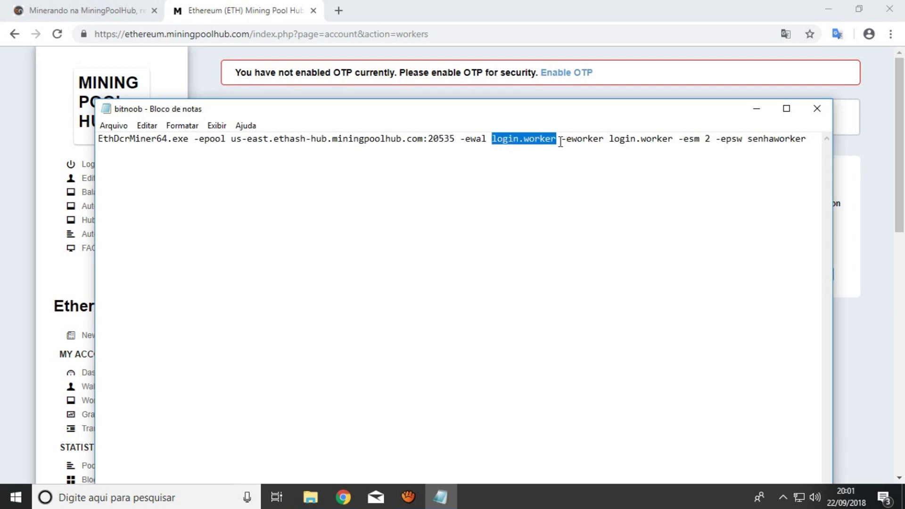
{"action": "type", "text": "vinoplay"}
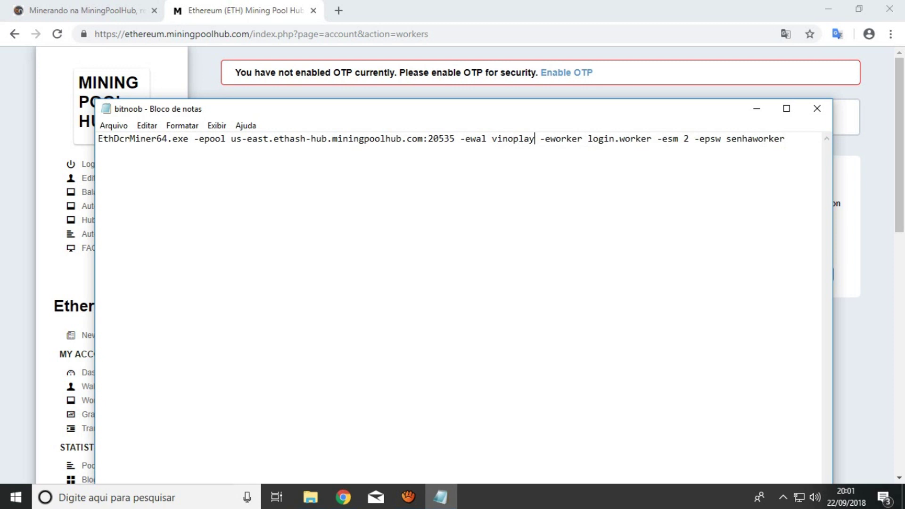
{"action": "type", "text": ".bitnoob"}
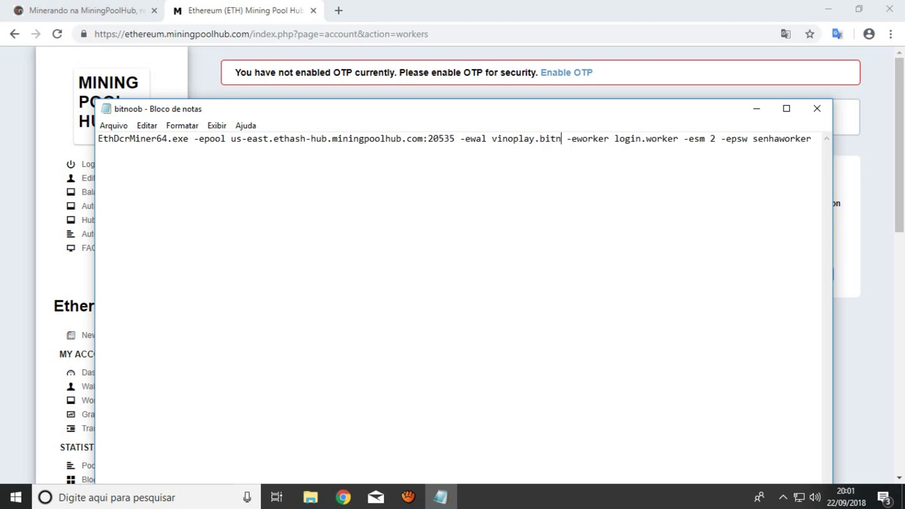
- Set the -eworker value to the pool username followed by .bitnoob, and replace senhaworker after -epsw with the worker password
{"action": "left_click_drag", "start_coordinate": [694, 141], "coordinate": [631, 145]}
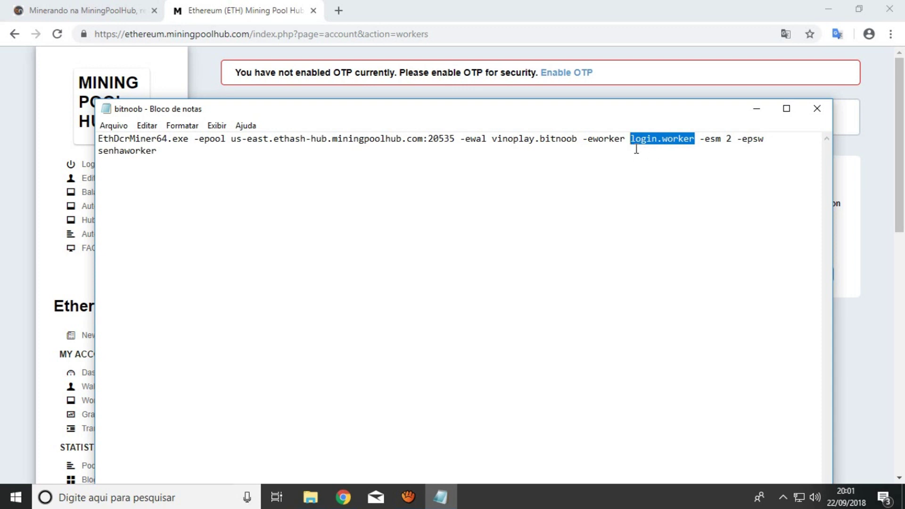
{"action": "type", "text": "vinoplay"}
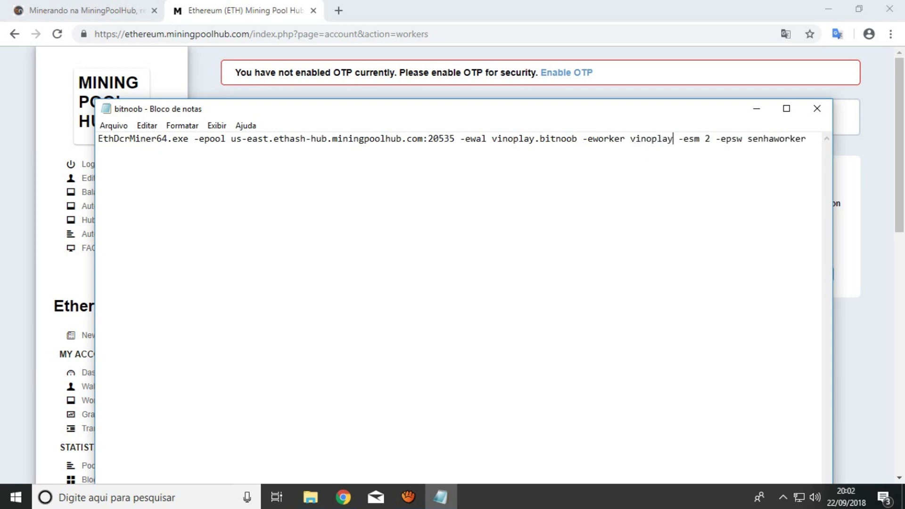
{"action": "type", "text": ".bitnoob"}
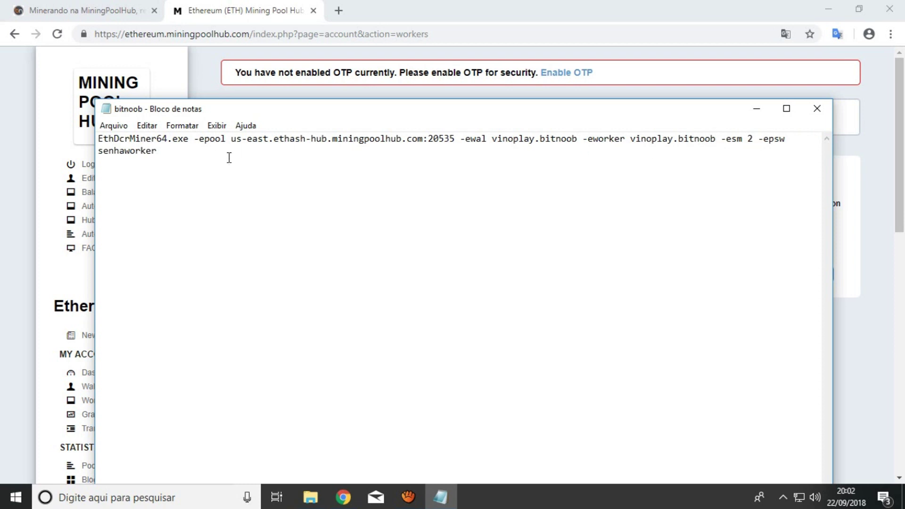
{"action": "left_click_drag", "start_coordinate": [157, 151], "coordinate": [100, 157]}
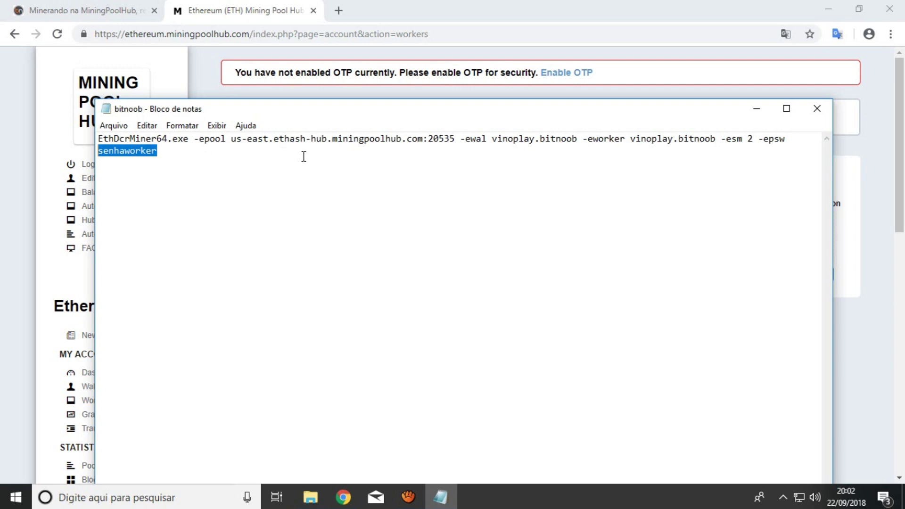
{"action": "type", "text": "xx"}
- Save the command file as bitnoob.bat in the Claymore folder and close Notepad
{"action": "left_click", "coordinate": [107, 127]}
{"action": "left_click", "coordinate": [134, 184]}
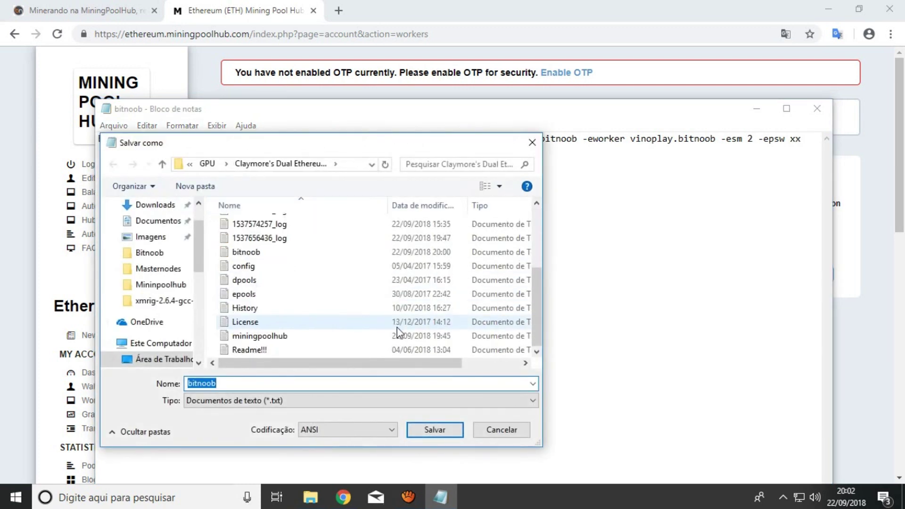
{"action": "left_click", "coordinate": [348, 386]}
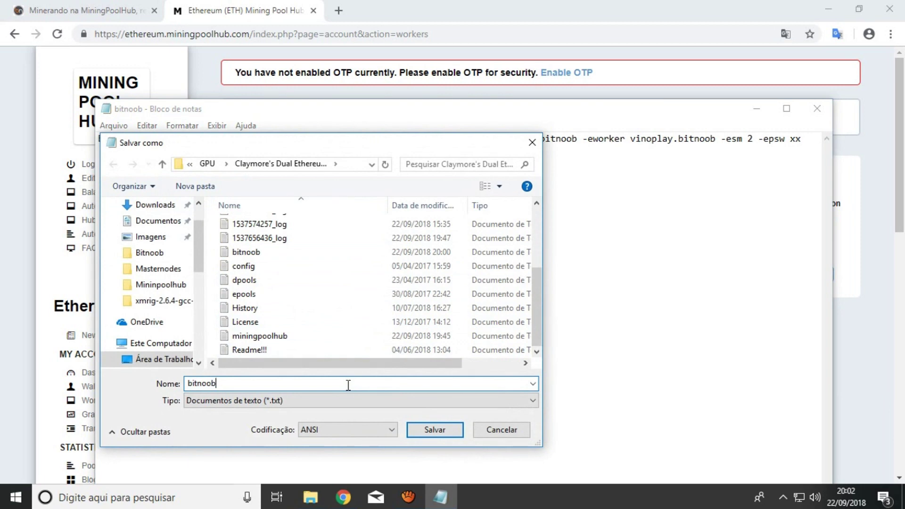
{"action": "type", "text": ".bat"}
{"action": "left_click", "coordinate": [435, 429]}
{"action": "left_click", "coordinate": [817, 109]}
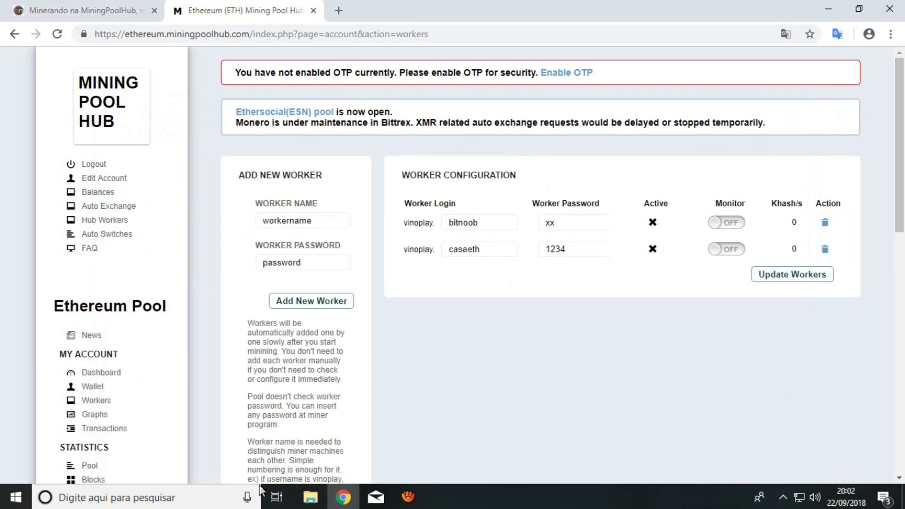
- Switch to File Explorer, run the bitnoob batch file to test the Claymore miner, and close the miner's console window
{"action": "left_click", "coordinate": [310, 497]}
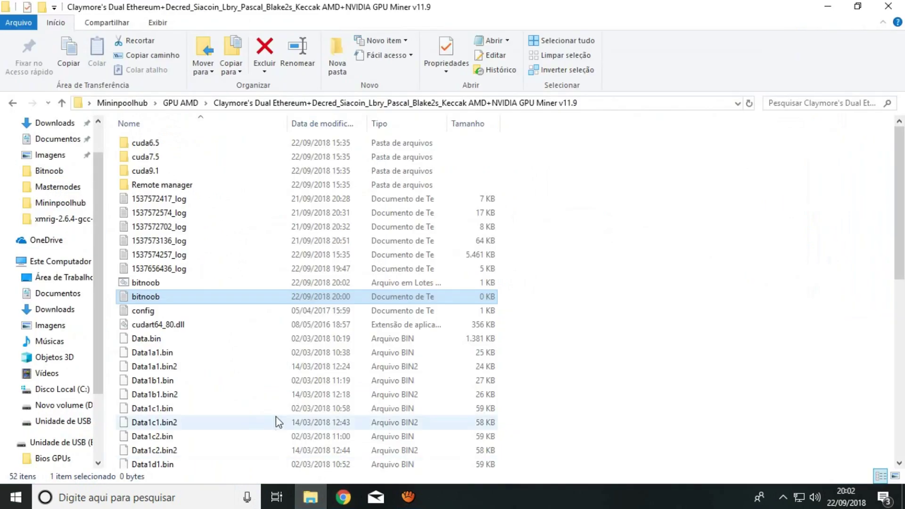
{"action": "double_click", "coordinate": [149, 283]}
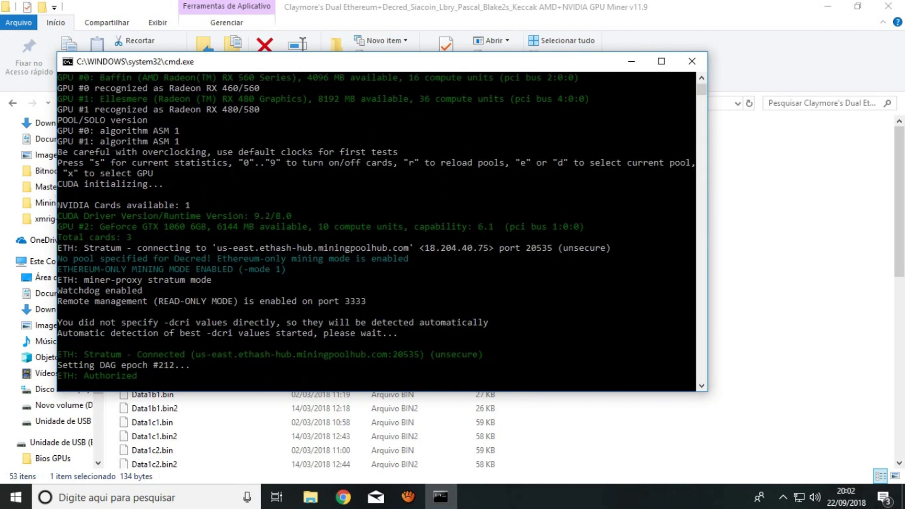
{"action": "left_click", "coordinate": [691, 61]}
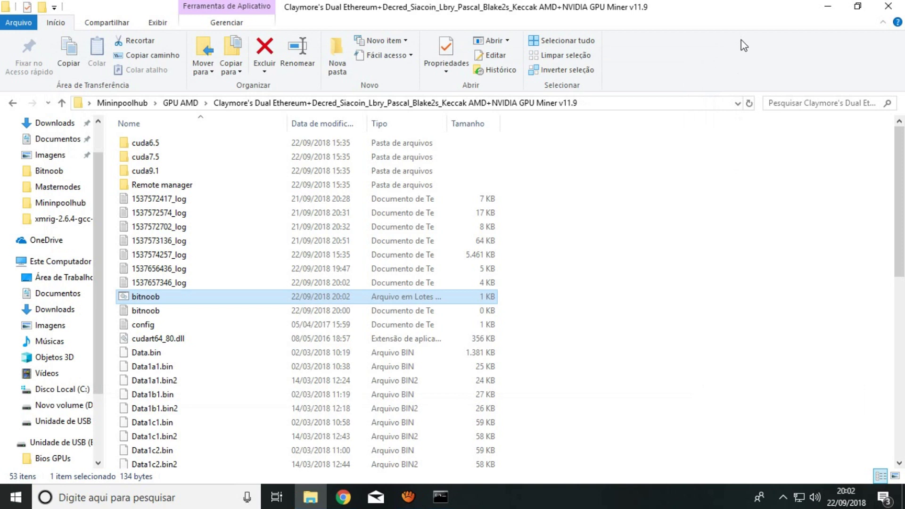
- Go back up to the Mininpoolhub folder and open its CPU folder
{"action": "left_click", "coordinate": [180, 103]}
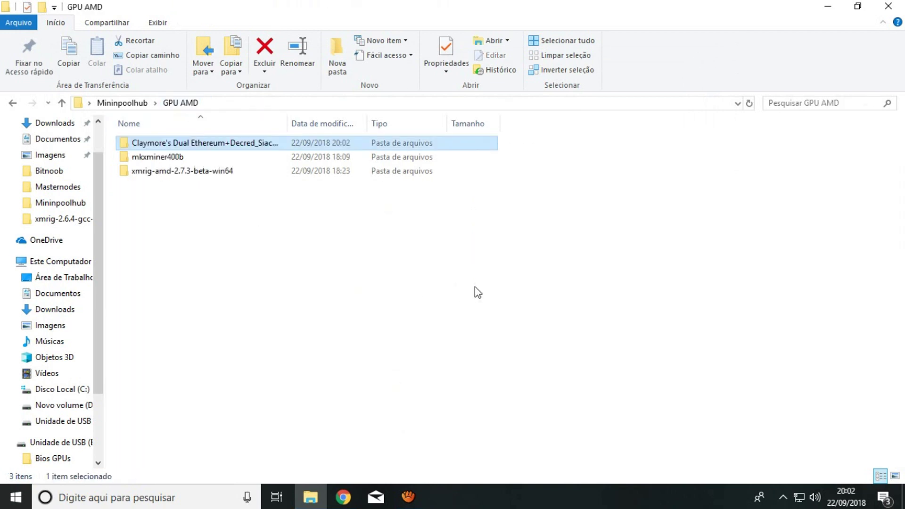
{"action": "left_click", "coordinate": [137, 103]}
{"action": "double_click", "coordinate": [176, 147]}
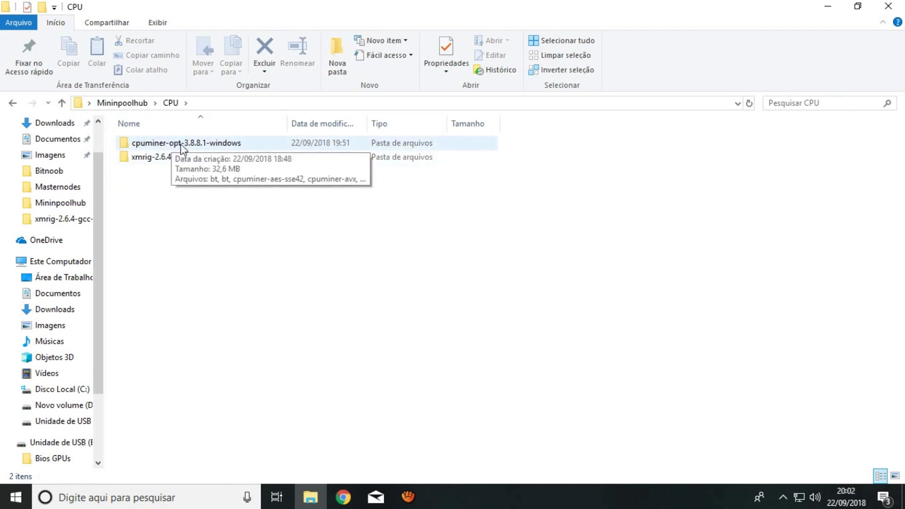
- Switch to Chrome and open the Myriadcoin (Yescrypt) pool's worker list on Mining Pool Hub to check its workers
{"action": "left_click", "coordinate": [344, 498]}
{"action": "scroll", "coordinate": [144, 390], "scroll_direction": "down", "scroll_amount": 3}
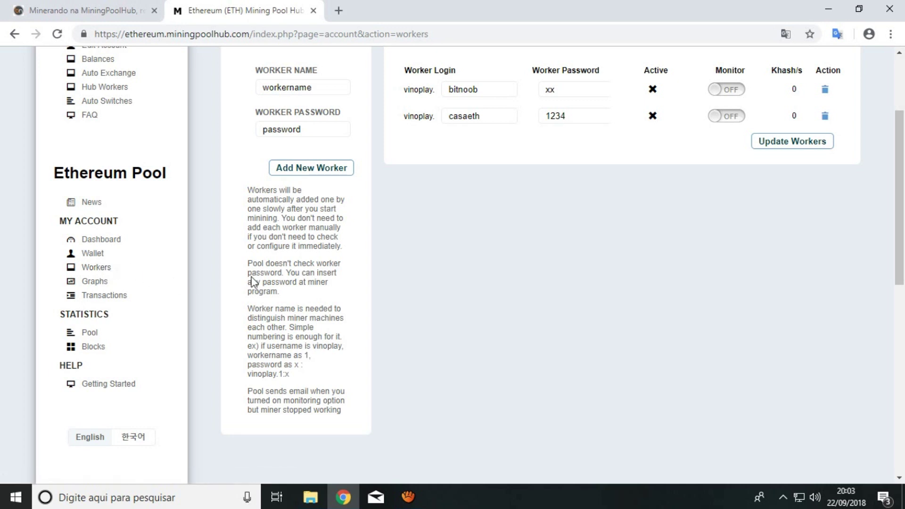
{"action": "left_click", "coordinate": [102, 268]}
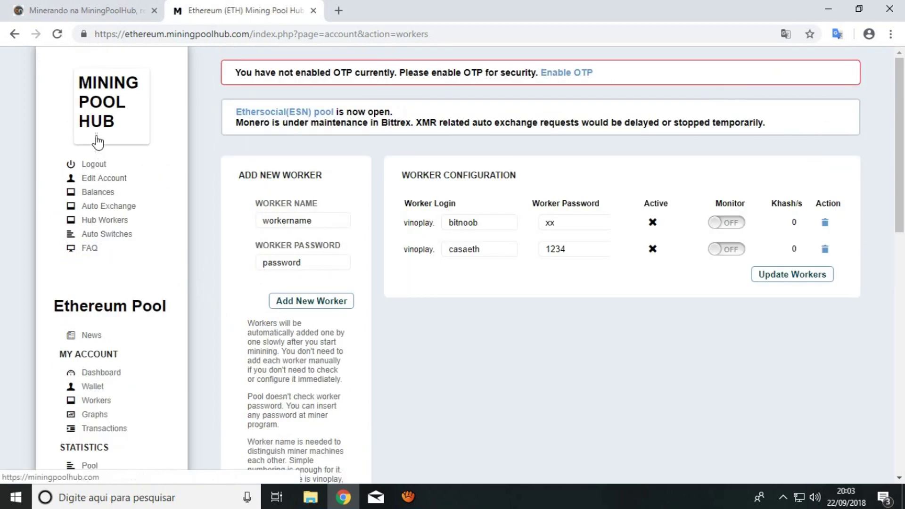
{"action": "left_click", "coordinate": [107, 121]}
{"action": "scroll", "coordinate": [94, 363], "scroll_direction": "down", "scroll_amount": 4}
{"action": "scroll", "coordinate": [113, 188], "scroll_direction": "up", "scroll_amount": 4}
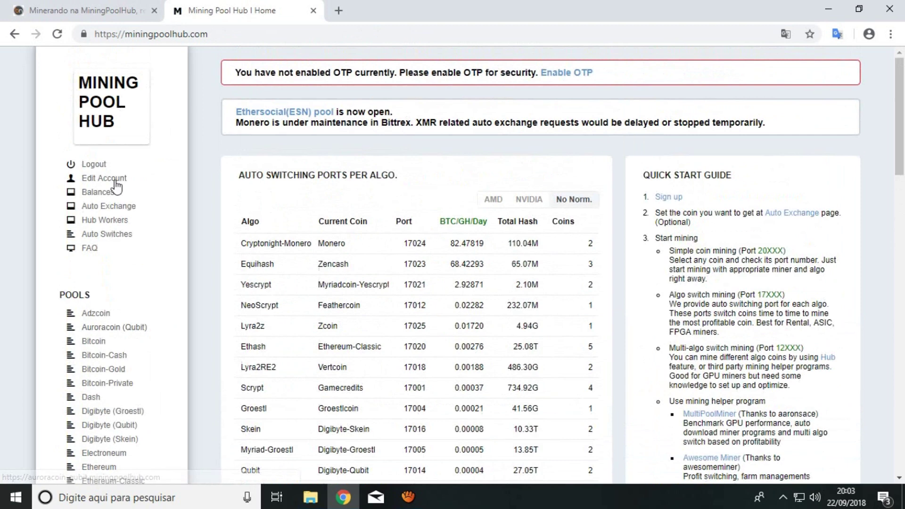
{"action": "scroll", "coordinate": [151, 299], "scroll_direction": "down", "scroll_amount": 5}
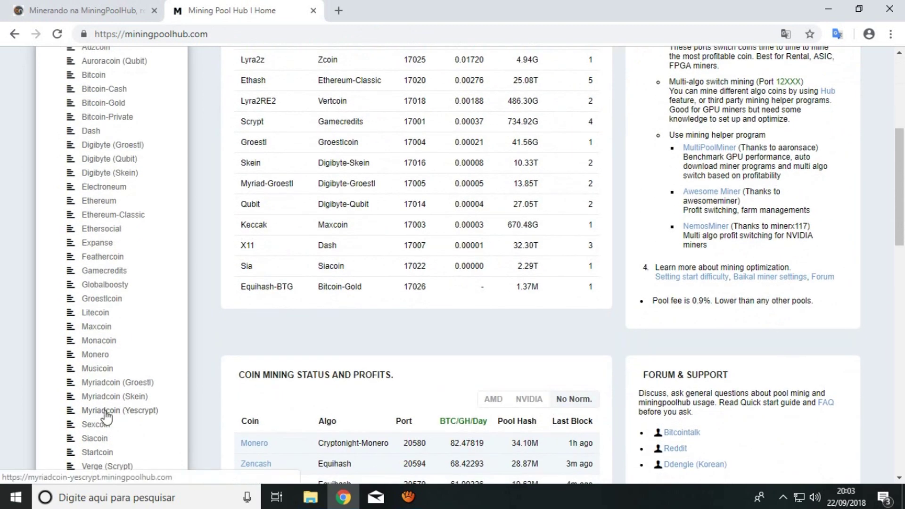
{"action": "left_click", "coordinate": [145, 417]}
{"action": "scroll", "coordinate": [106, 376], "scroll_direction": "down", "scroll_amount": 1}
{"action": "left_click", "coordinate": [97, 354]}
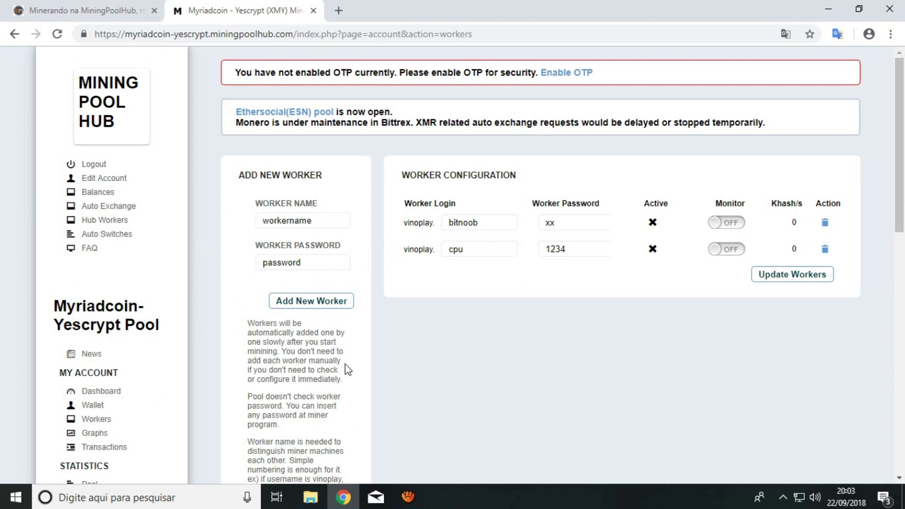
- Switch to File Explorer and open the cpuminer-opt-3.8.8.1-windows folder
{"action": "mouse_move", "coordinate": [318, 502]}
{"action": "left_click", "coordinate": [311, 497]}
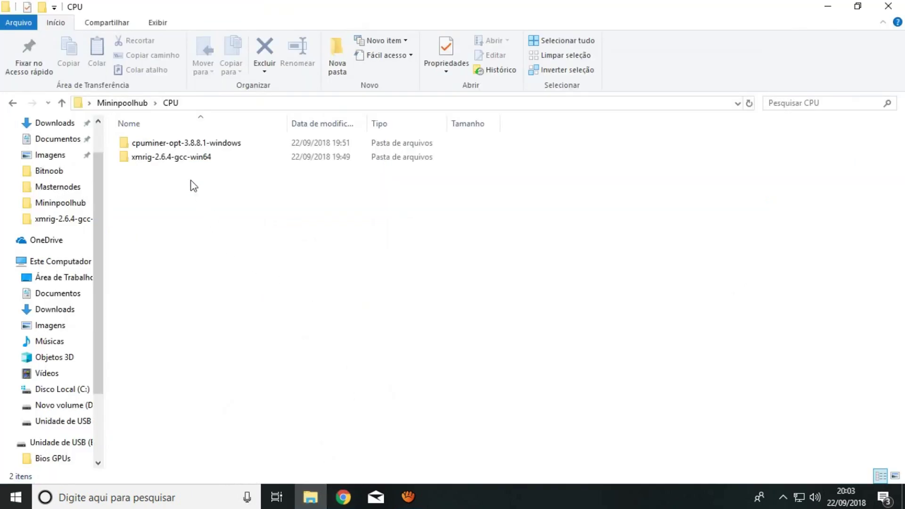
{"action": "double_click", "coordinate": [181, 144]}
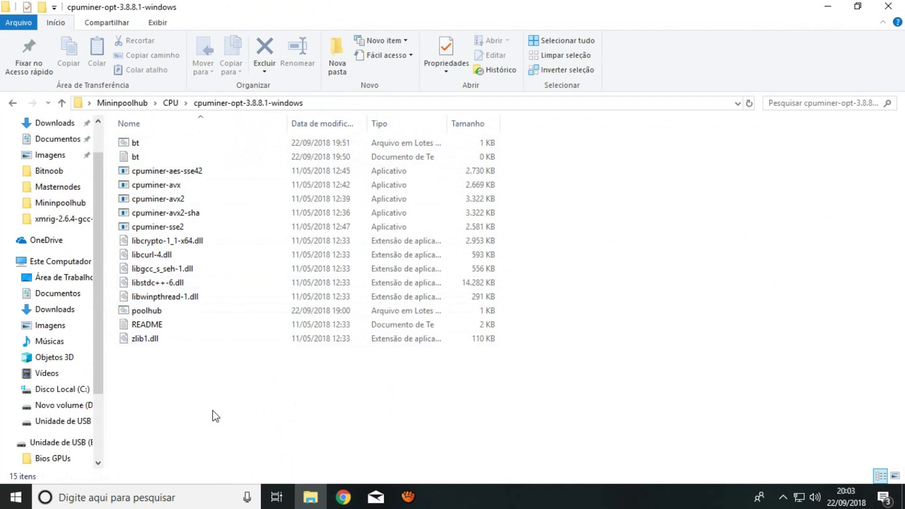
- Create a new text document named bitnoob in the cpuminer folder
{"action": "right_click", "coordinate": [213, 412]}
{"action": "mouse_move", "coordinate": [272, 388]}
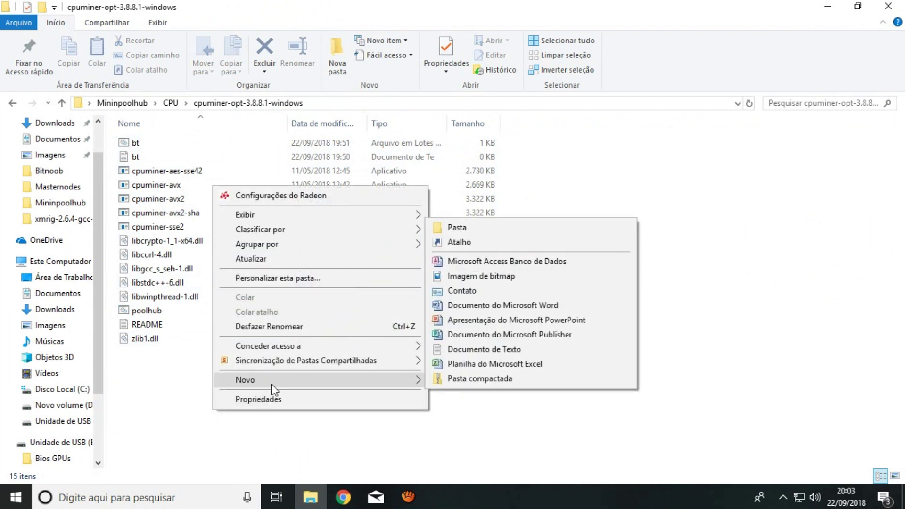
{"action": "left_click", "coordinate": [463, 349]}
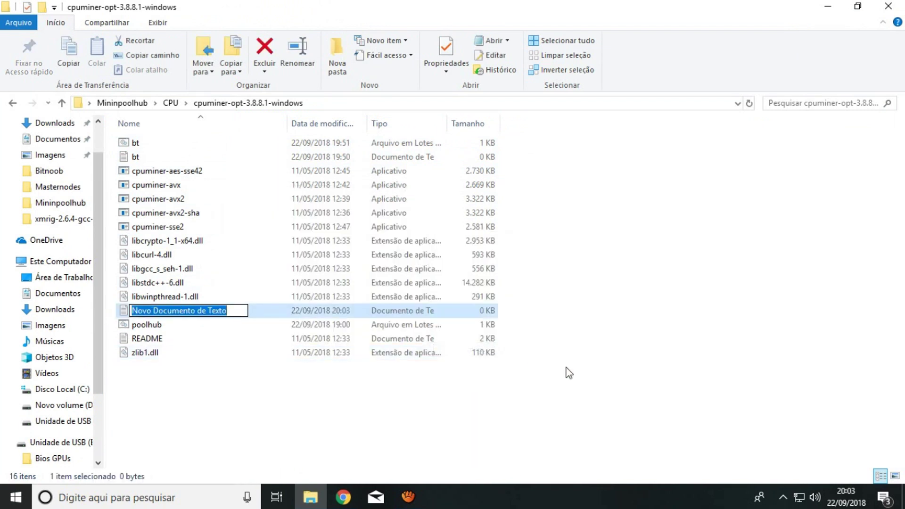
{"action": "type", "text": "binoo"}
{"action": "key", "text": "BackSpace"}
{"action": "key", "text": "BackSpace"}
{"action": "key", "text": "BackSpace"}
{"action": "key", "text": "BackSpace"}
{"action": "type", "text": "itnoob"}
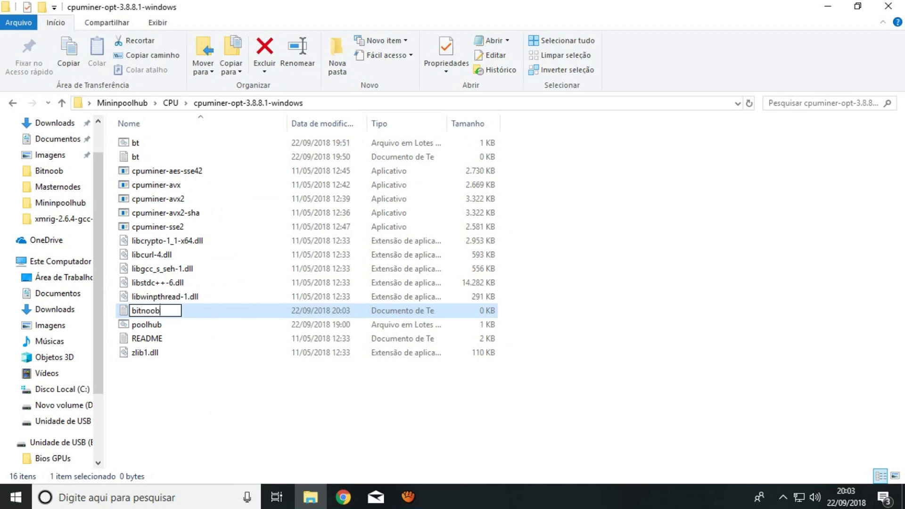
{"action": "left_click", "coordinate": [268, 435]}
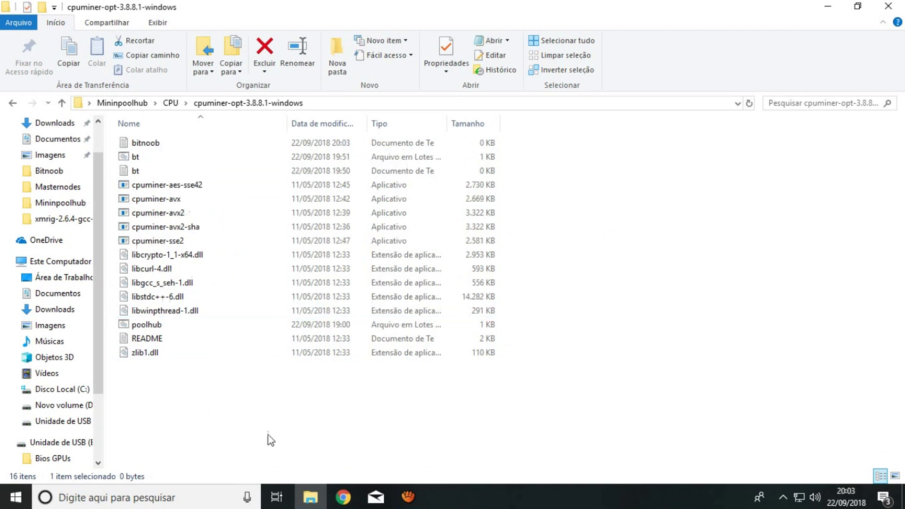
- Open the bitnoob text document and paste in the Ccminer – Myriadcoin (Yescrypt) example command copied from the Bitnoob page in Chrome
{"action": "double_click", "coordinate": [161, 144]}
{"action": "left_click", "coordinate": [343, 497]}
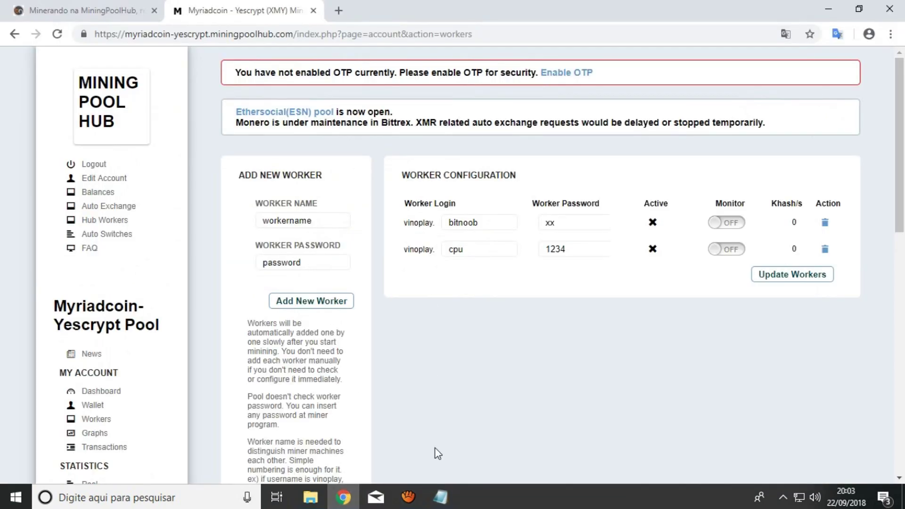
{"action": "left_click", "coordinate": [117, 9]}
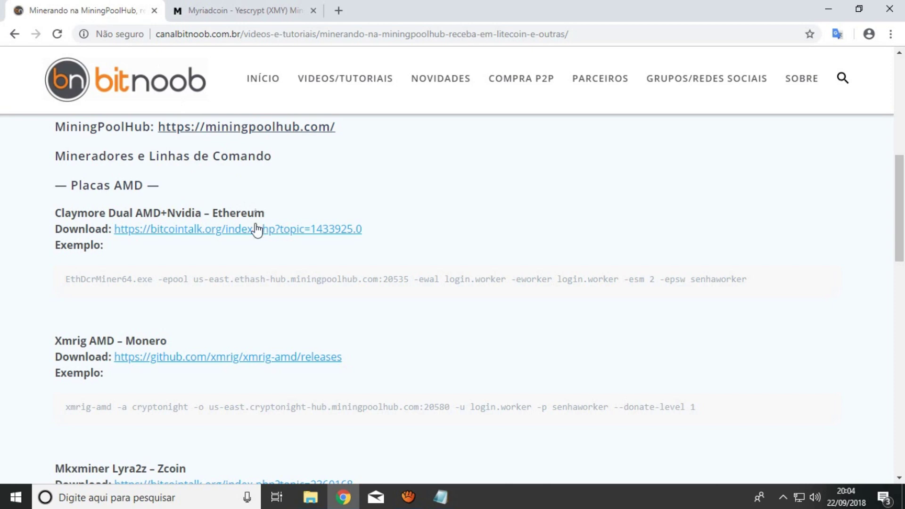
{"action": "scroll", "coordinate": [213, 394], "scroll_direction": "down", "scroll_amount": 15}
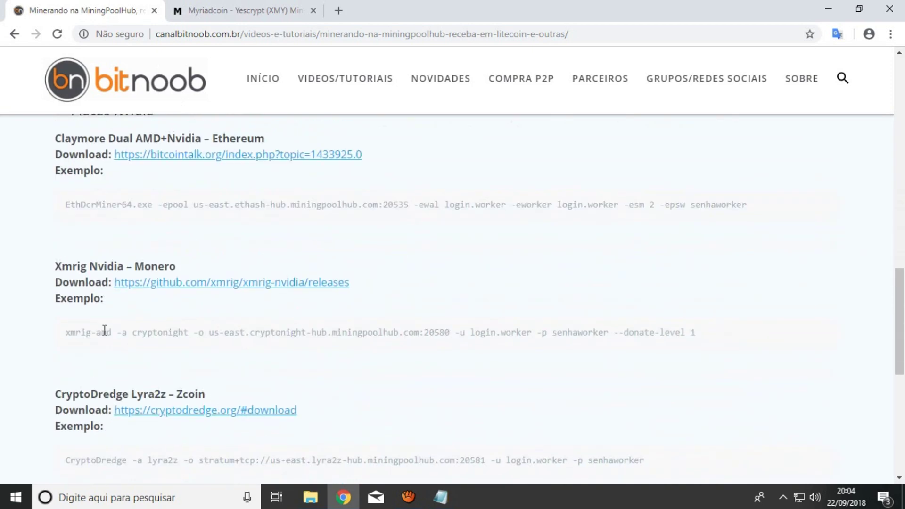
{"action": "scroll", "coordinate": [125, 349], "scroll_direction": "down", "scroll_amount": 3}
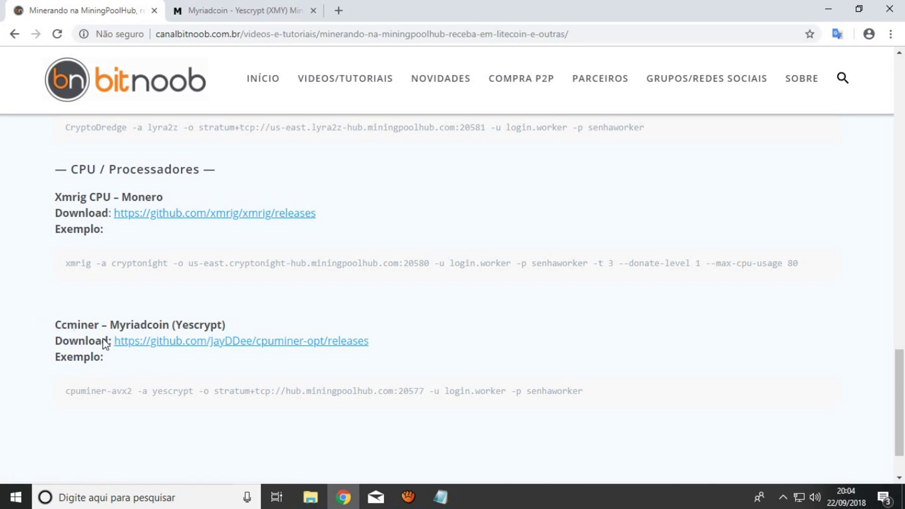
{"action": "triple_click", "coordinate": [233, 389]}
{"action": "key", "text": "ctrl+c"}
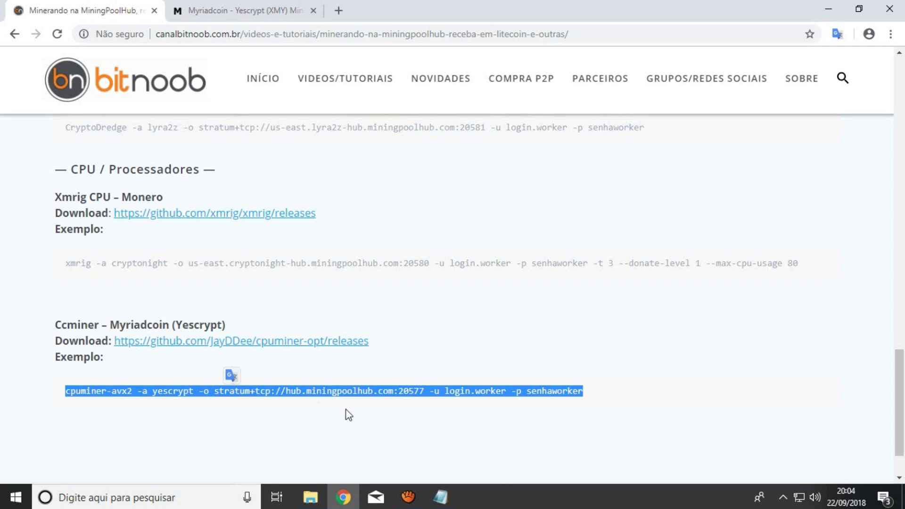
{"action": "left_click", "coordinate": [440, 497]}
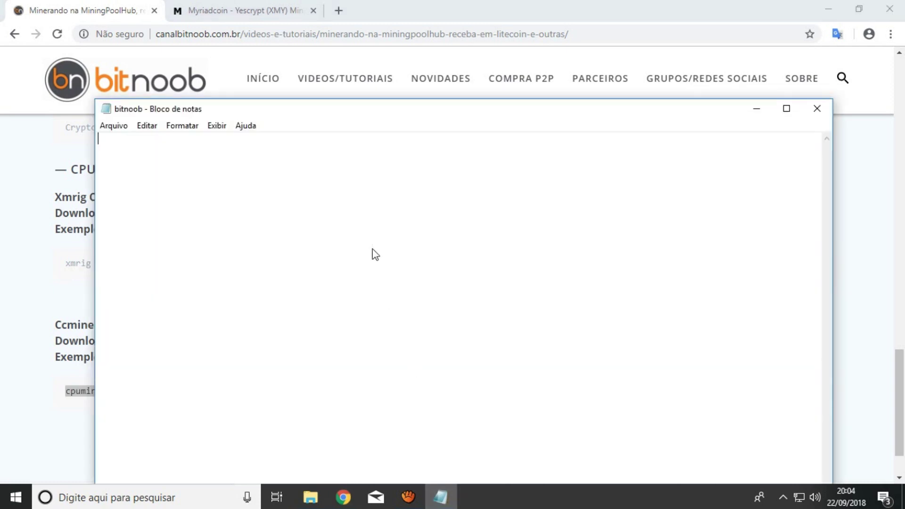
{"action": "key", "text": "ctrl+v"}
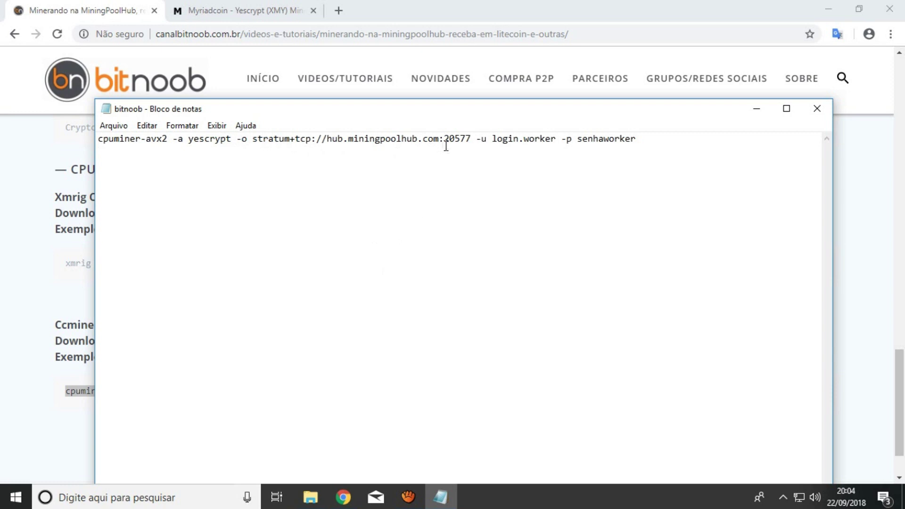
- Replace login.worker with the account login and worker name bitnoob, and senhaworker with the worker's password
{"action": "left_click_drag", "start_coordinate": [556, 139], "coordinate": [494, 140]}
{"action": "type", "text": "vinoplay."}
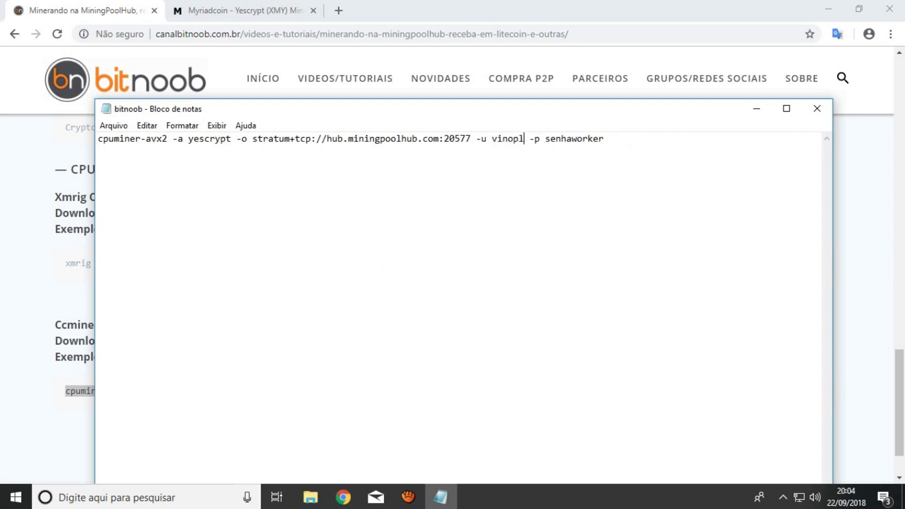
{"action": "type", "text": "bitnoob"}
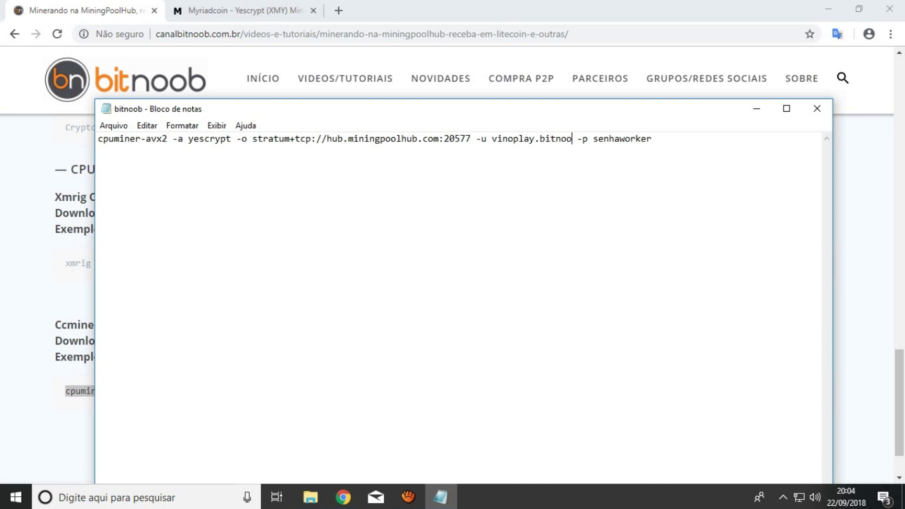
{"action": "left_click_drag", "start_coordinate": [659, 140], "coordinate": [597, 141]}
{"action": "type", "text": "xx"}
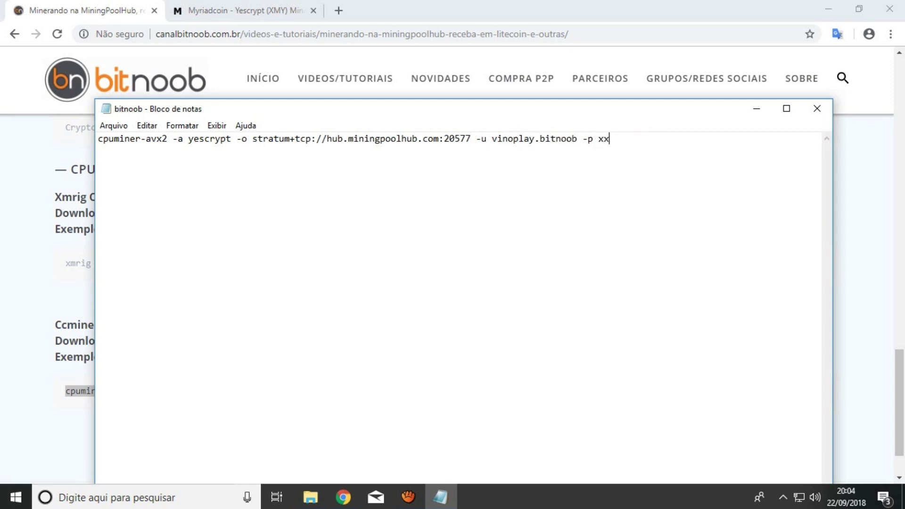
- Switch to File Explorer and look through the cpuminer executable variants, from aes-sse42 to sse2, in the folder
{"action": "left_click", "coordinate": [310, 497]}
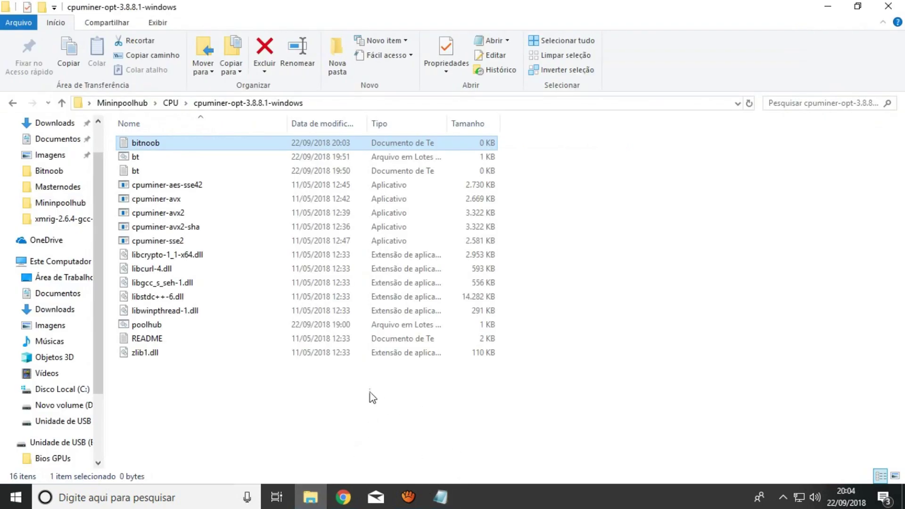
{"action": "left_click", "coordinate": [161, 184]}
{"action": "left_click", "coordinate": [141, 199]}
{"action": "left_click", "coordinate": [173, 217]}
{"action": "left_click", "coordinate": [173, 228]}
{"action": "left_click", "coordinate": [174, 241]}
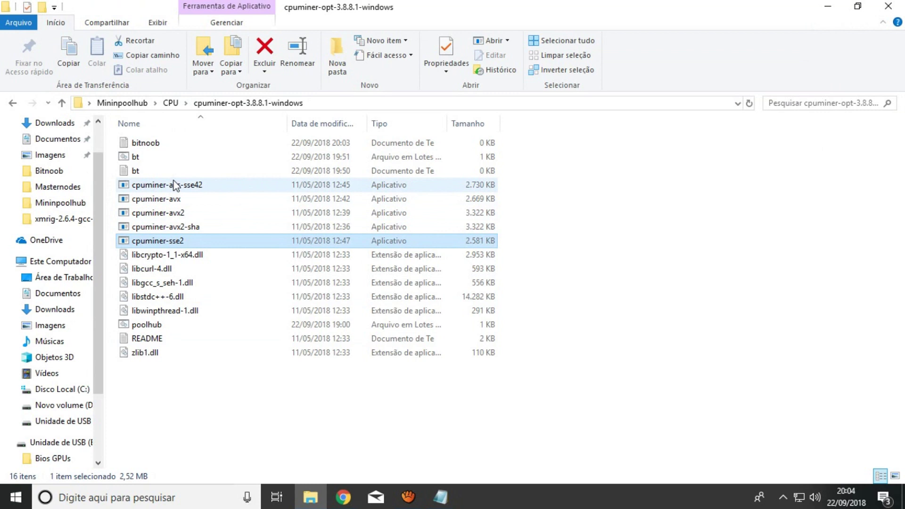
- Switch to Notepad, try cpuminer-avx2-sha as the executable name in the command, and remove the -sha suffix again
{"action": "left_click", "coordinate": [440, 498]}
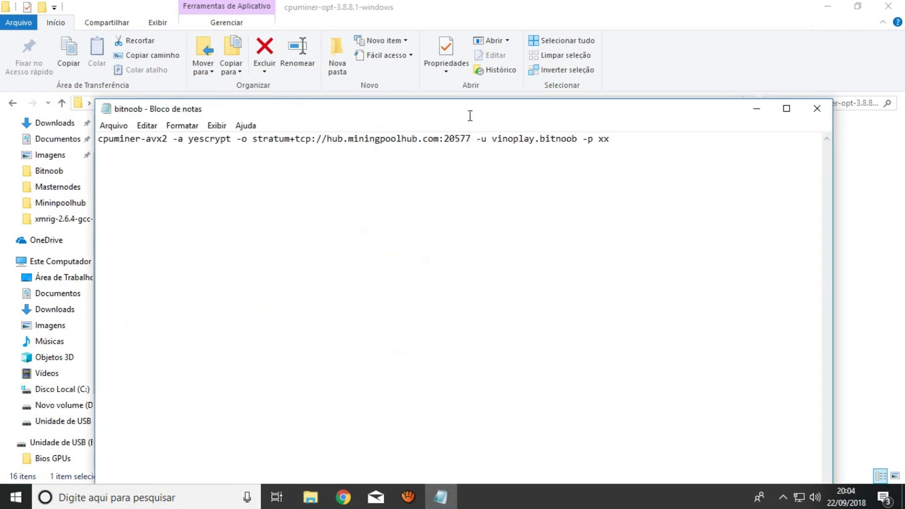
{"action": "left_click_drag", "start_coordinate": [468, 111], "coordinate": [550, 298]}
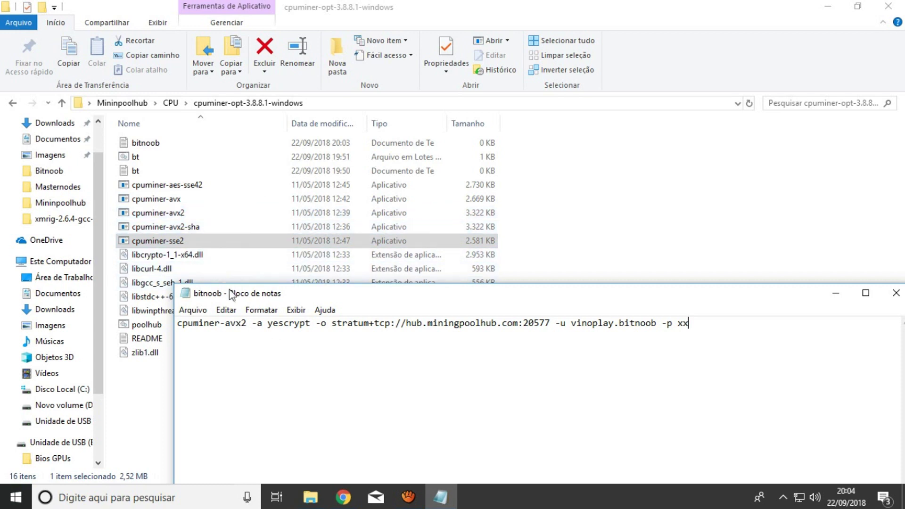
{"action": "left_click", "coordinate": [245, 325]}
{"action": "type", "text": "-sha"}
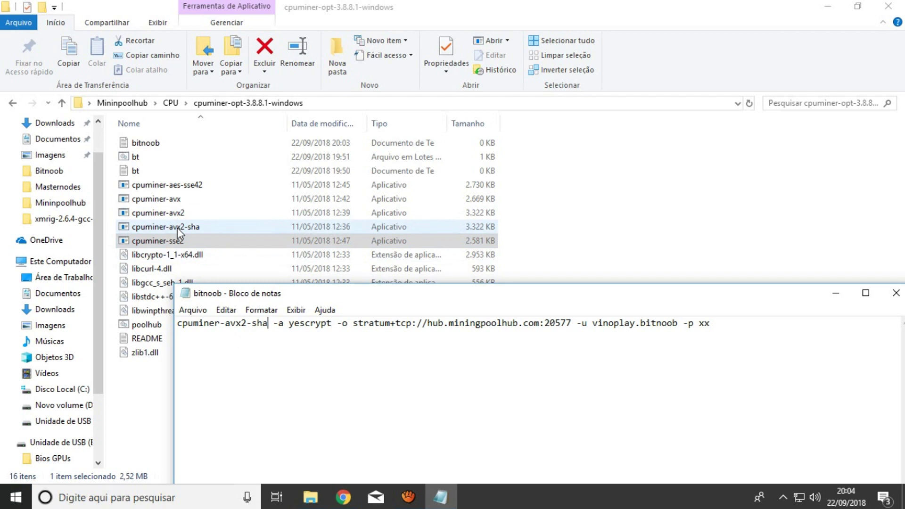
{"action": "key", "text": "BackSpace"}
{"action": "key", "text": "BackSpace"}
{"action": "key", "text": "BackSpace"}
{"action": "key", "text": "BackSpace"}
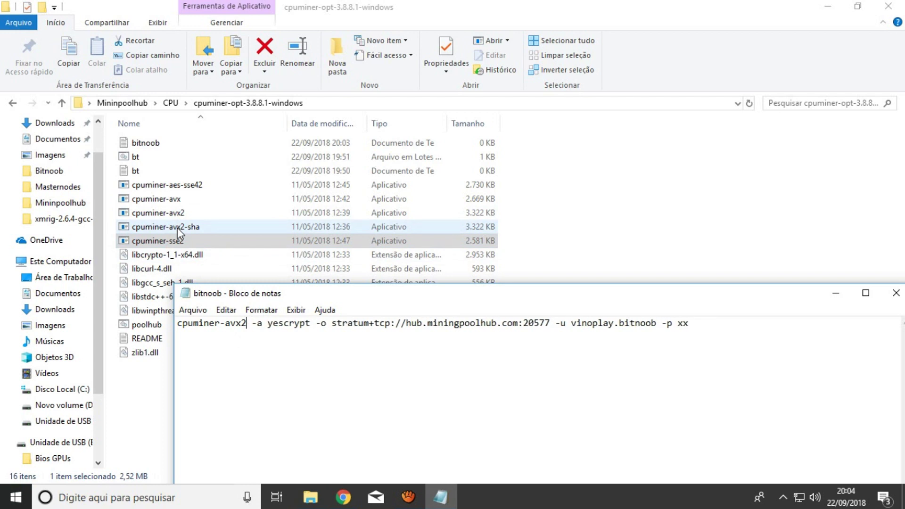
- Try cpuminer-sse2 as the executable name in the command and restore it to cpuminer-avx2
{"action": "key", "text": "BackSpace"}
{"action": "key", "text": "BackSpace"}
{"action": "key", "text": "BackSpace"}
{"action": "key", "text": "BackSpace"}
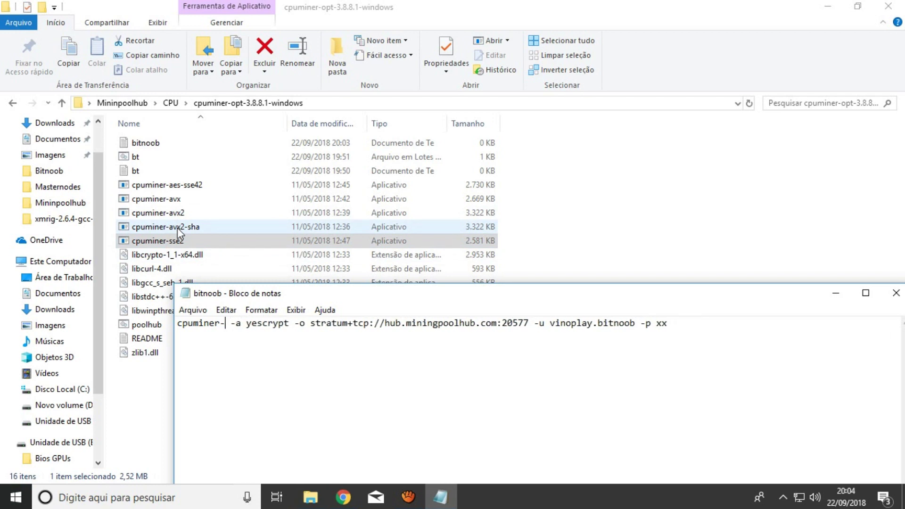
{"action": "type", "text": "sse2"}
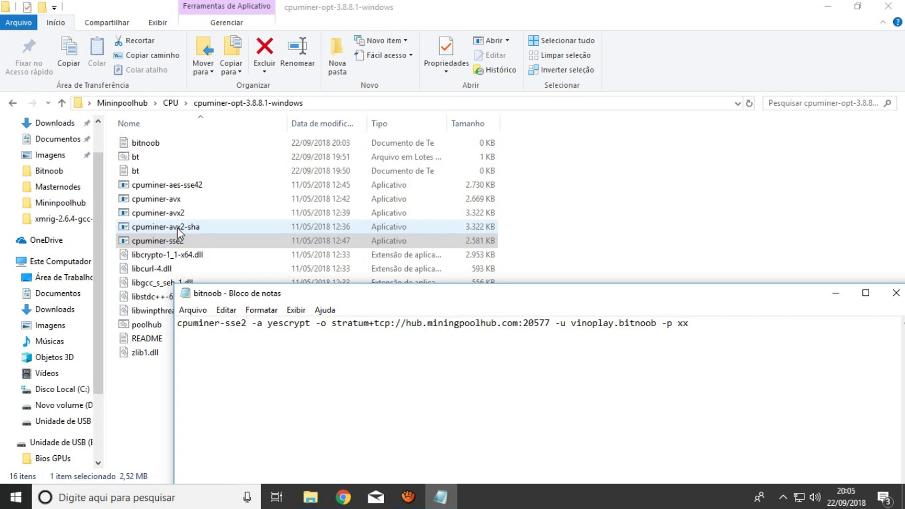
{"action": "key", "text": "BackSpace"}
{"action": "key", "text": "BackSpace"}
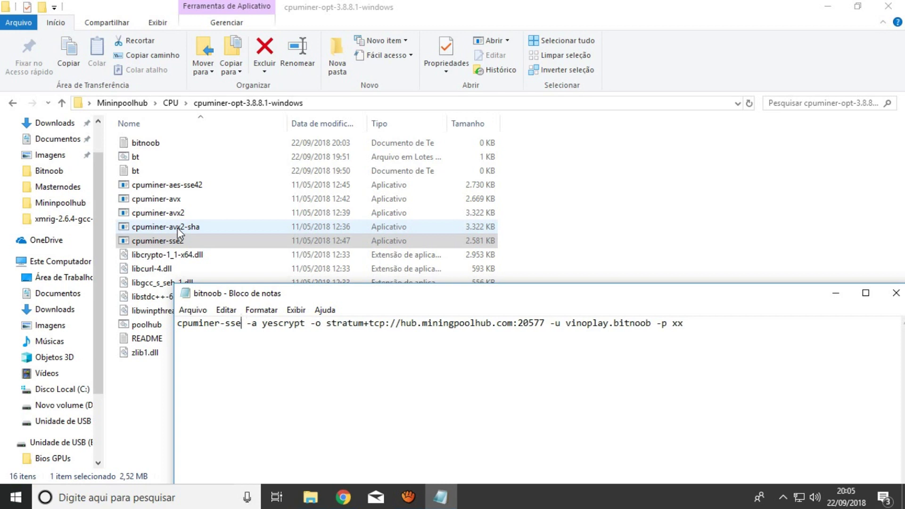
{"action": "key", "text": "BackSpace"}
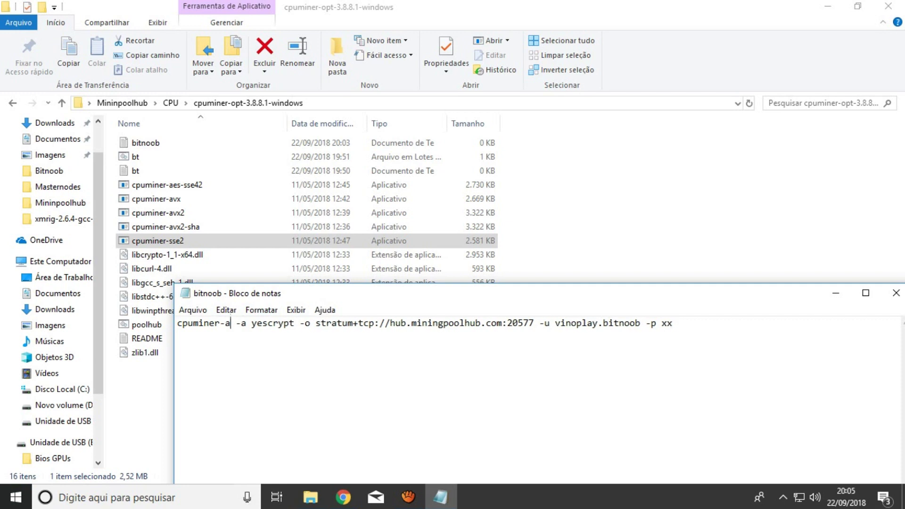
{"action": "type", "text": "vx2"}
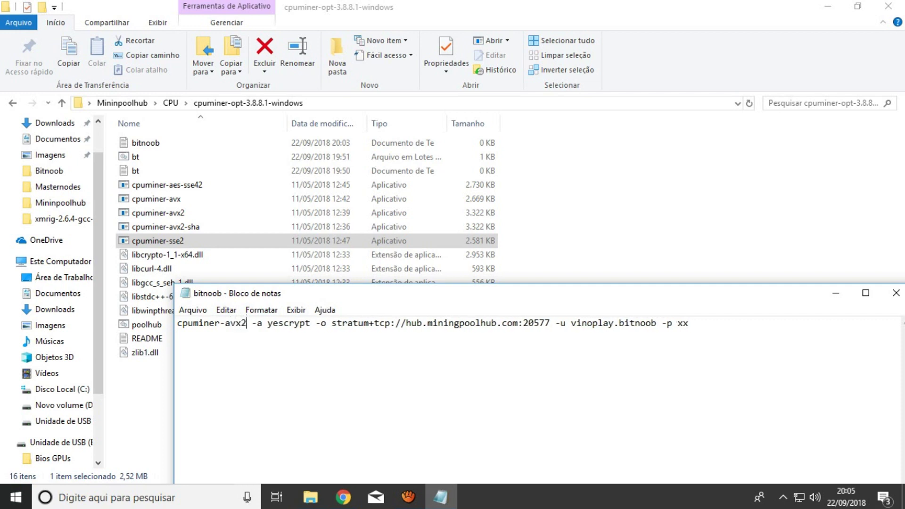
- Append the thread option -t 1 to the end of the cpuminer command
{"action": "left_click", "coordinate": [720, 326]}
{"action": "type", "text": "-t 2"}
{"action": "key", "text": "BackSpace"}
{"action": "type", "text": "1"}
{"action": "left_click_drag", "start_coordinate": [663, 299], "coordinate": [562, 193]}
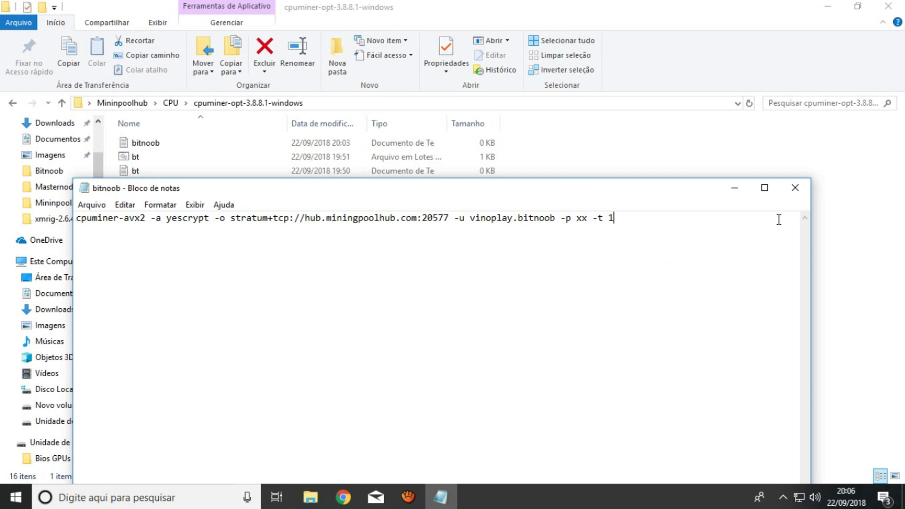
- Save the command file as bitnoob.bat in the cpuminer folder and close Notepad
{"action": "left_click", "coordinate": [801, 191]}
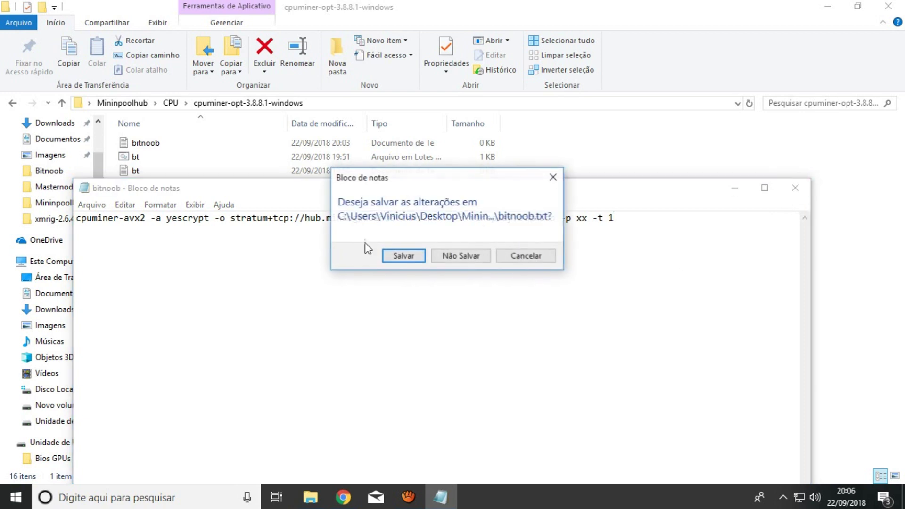
{"action": "left_click", "coordinate": [527, 255]}
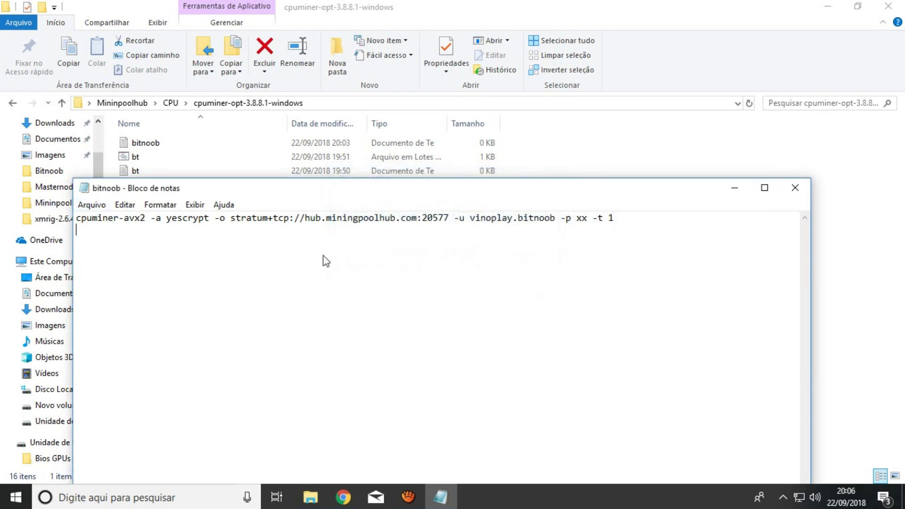
{"action": "left_click", "coordinate": [94, 205]}
{"action": "left_click", "coordinate": [125, 265]}
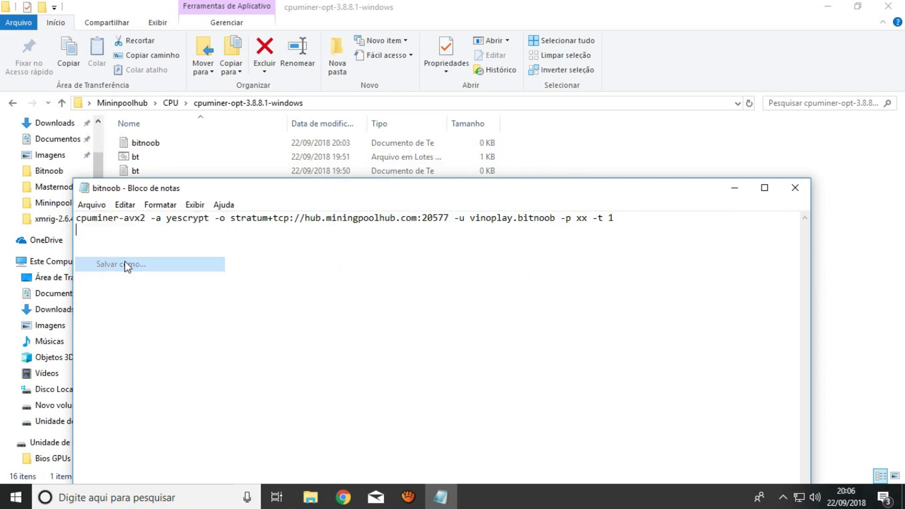
{"action": "left_click", "coordinate": [245, 396]}
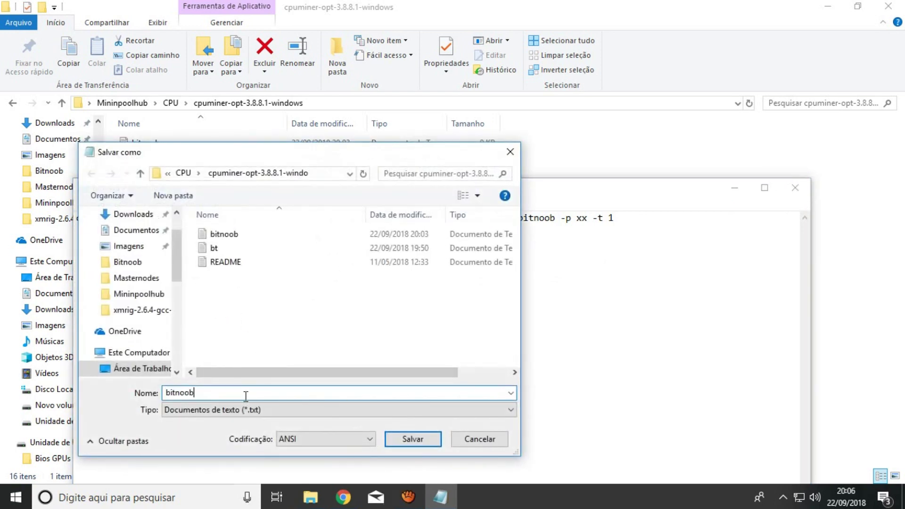
{"action": "key", "text": "BackSpace"}
{"action": "type", "text": ".bat"}
{"action": "left_click", "coordinate": [442, 440]}
{"action": "left_click", "coordinate": [803, 183]}
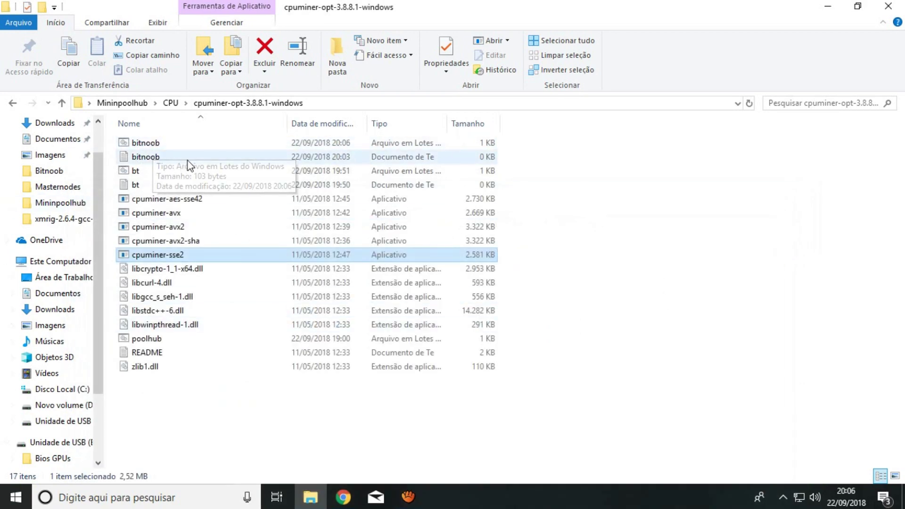
- Run the bitnoob batch file in File Explorer to test the CPU miner, and close its console window
{"action": "left_click", "coordinate": [283, 448]}
{"action": "left_click", "coordinate": [343, 497]}
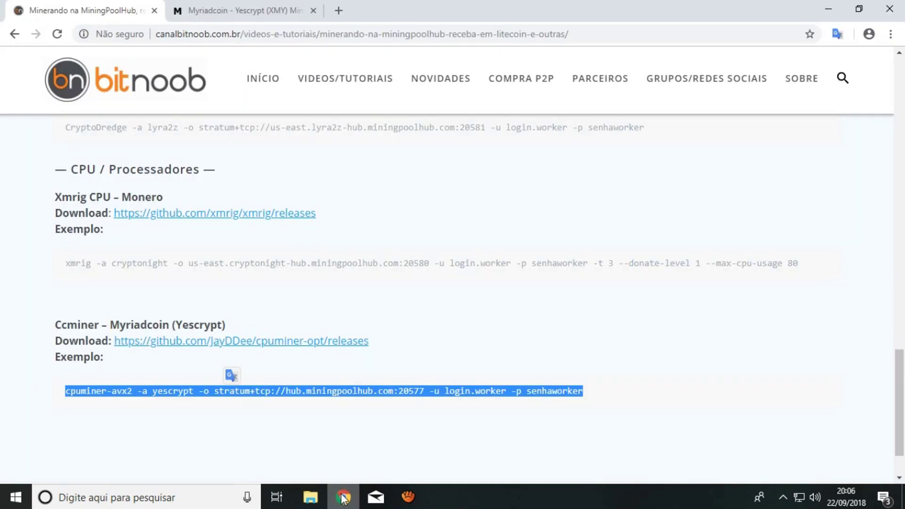
{"action": "left_click", "coordinate": [311, 498]}
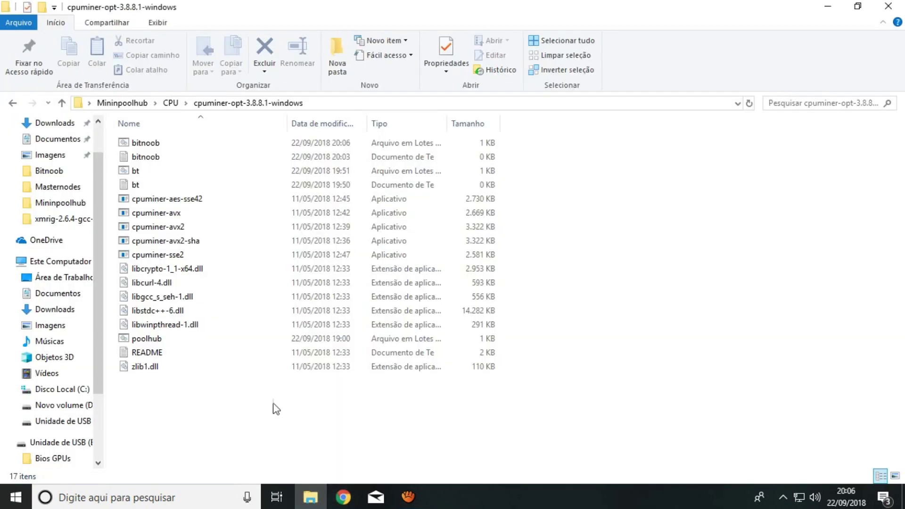
{"action": "double_click", "coordinate": [145, 142]}
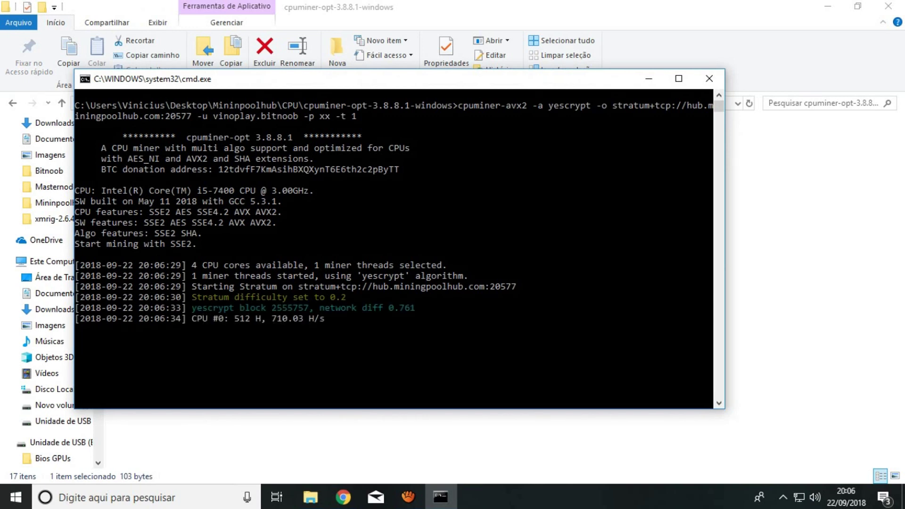
{"action": "left_click", "coordinate": [717, 77]}
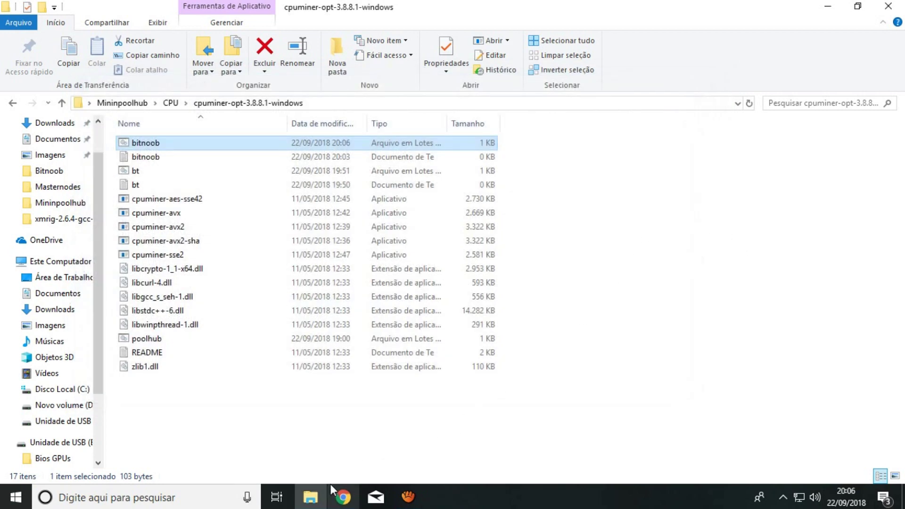
- Switch to Chrome and examine the Xmrig CPU – Monero example command, including its thread and maximum CPU usage options
{"action": "left_click", "coordinate": [343, 496]}
{"action": "left_click", "coordinate": [440, 331]}
{"action": "scroll", "coordinate": [443, 330], "scroll_direction": "down", "scroll_amount": 2}
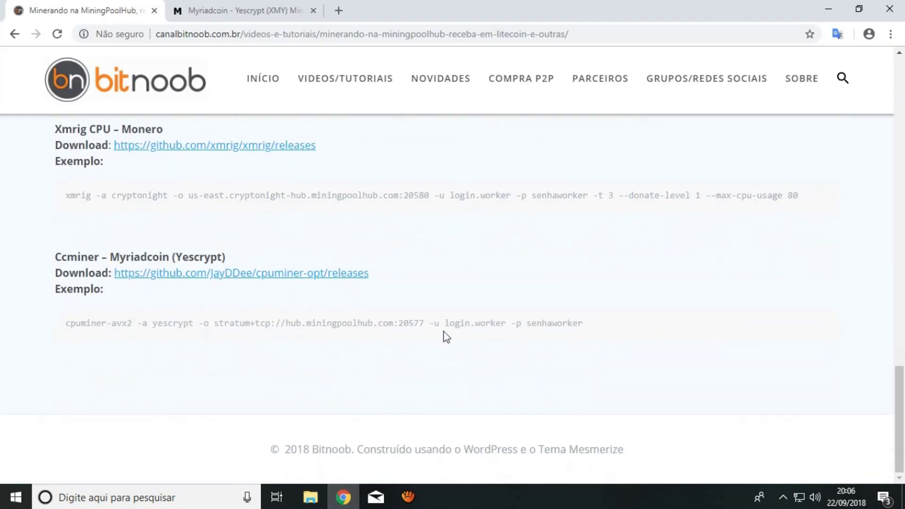
{"action": "scroll", "coordinate": [547, 372], "scroll_direction": "up", "scroll_amount": 3}
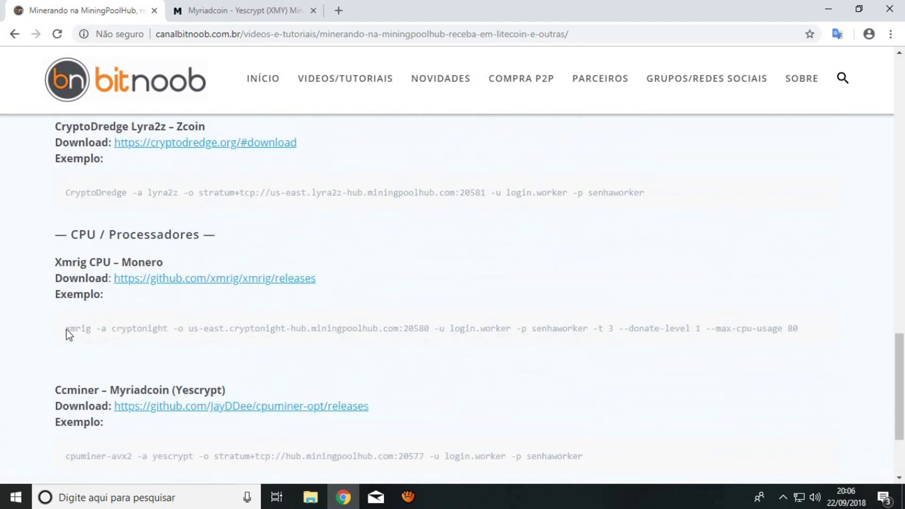
{"action": "left_click_drag", "start_coordinate": [66, 329], "coordinate": [592, 344]}
{"action": "left_click", "coordinate": [617, 335]}
{"action": "double_click", "coordinate": [724, 329]}
{"action": "left_click", "coordinate": [796, 329]}
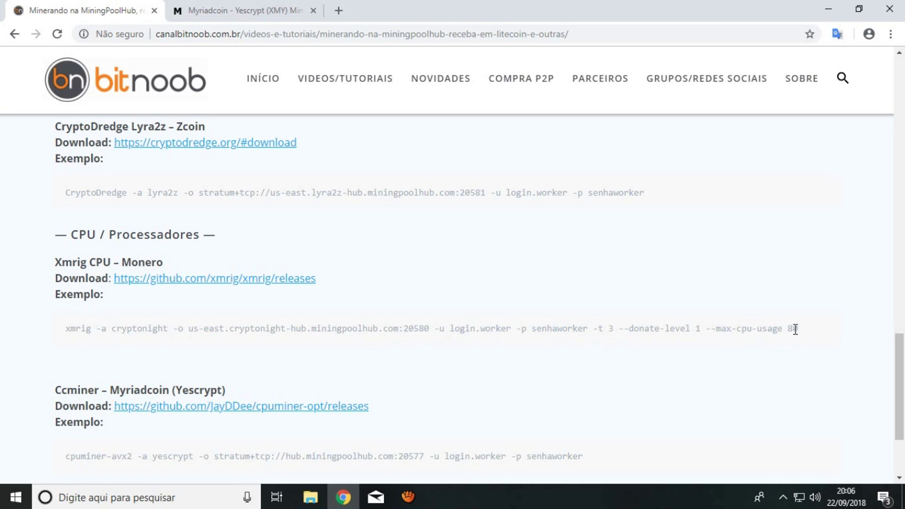